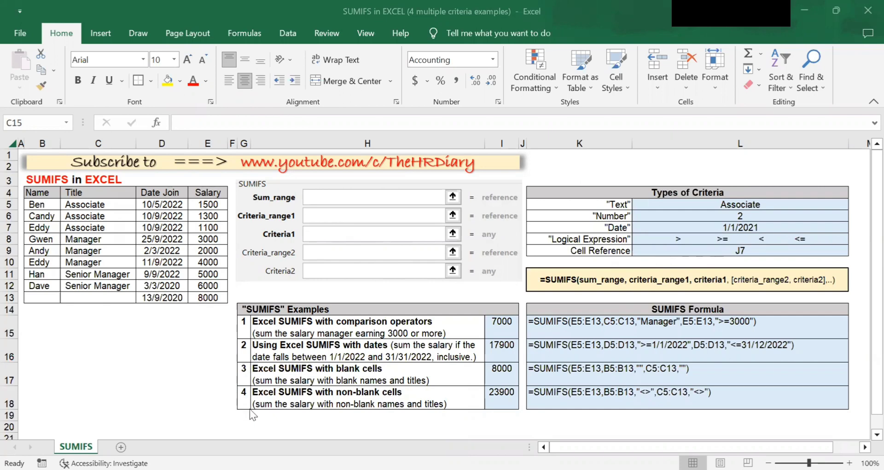
- Clear the existing results of the four SUMIFS examples in cells I15:I18
{"action": "left_click", "coordinate": [729, 289]}
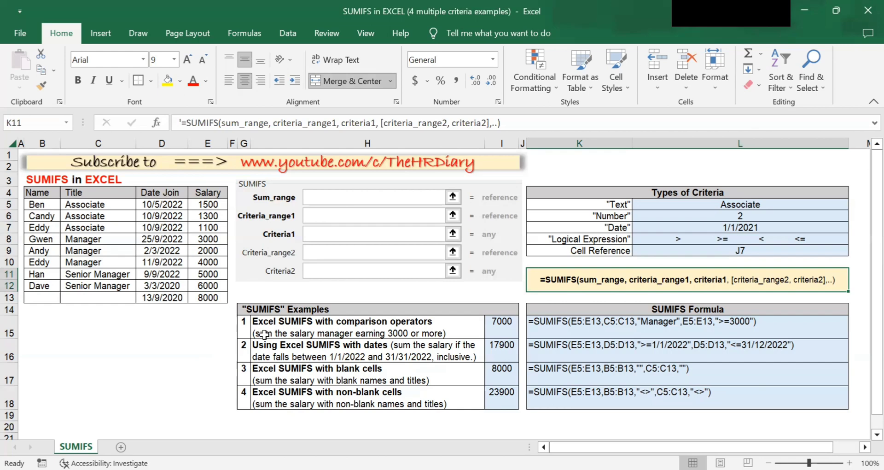
{"action": "left_click", "coordinate": [279, 332]}
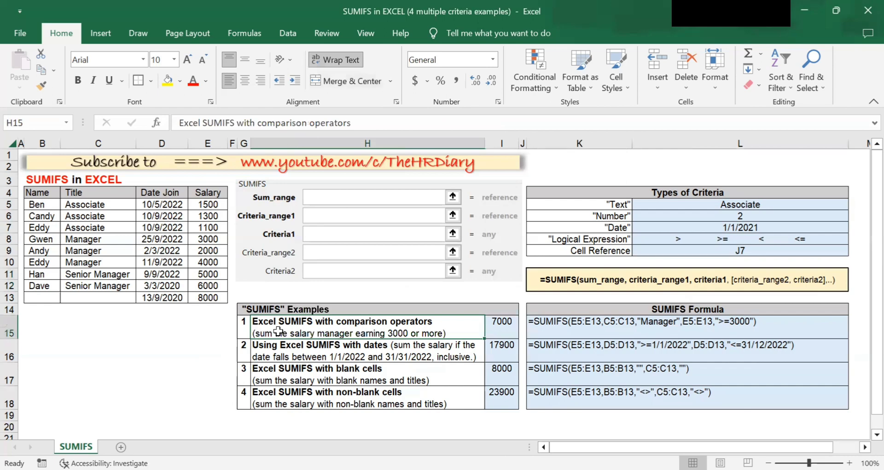
{"action": "left_click_drag", "start_coordinate": [502, 327], "coordinate": [506, 402]}
{"action": "key", "text": "Delete"}
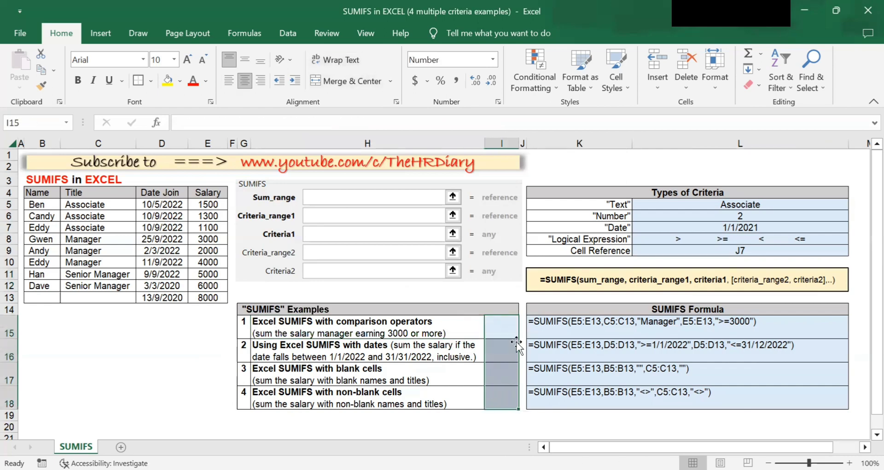
- Search for the SUMIFS function and insert it in cell I15 for the comparison operators example
{"action": "left_click", "coordinate": [501, 330]}
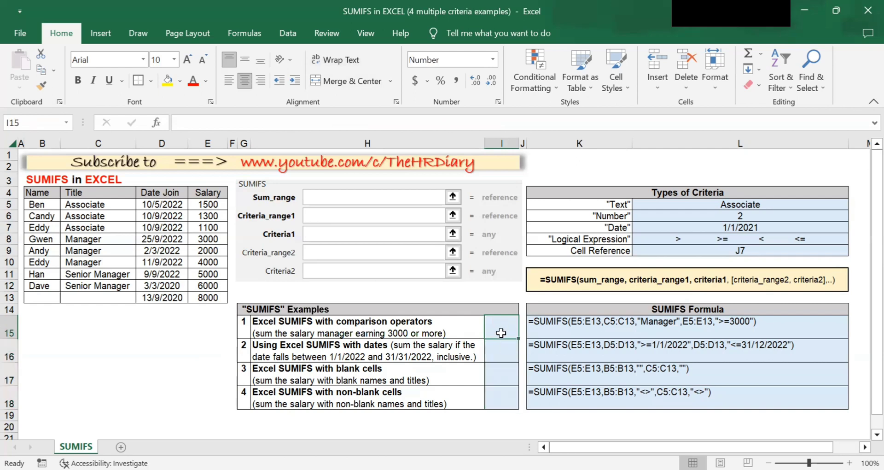
{"action": "left_click", "coordinate": [156, 124]}
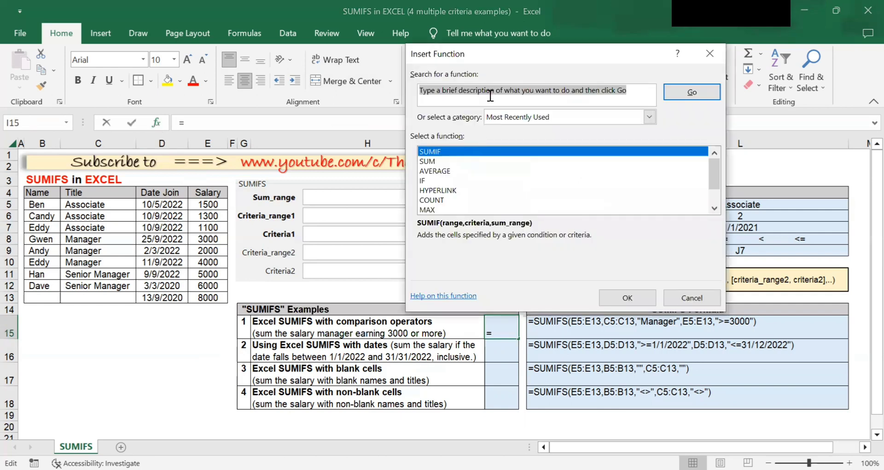
{"action": "type", "text": "sum"}
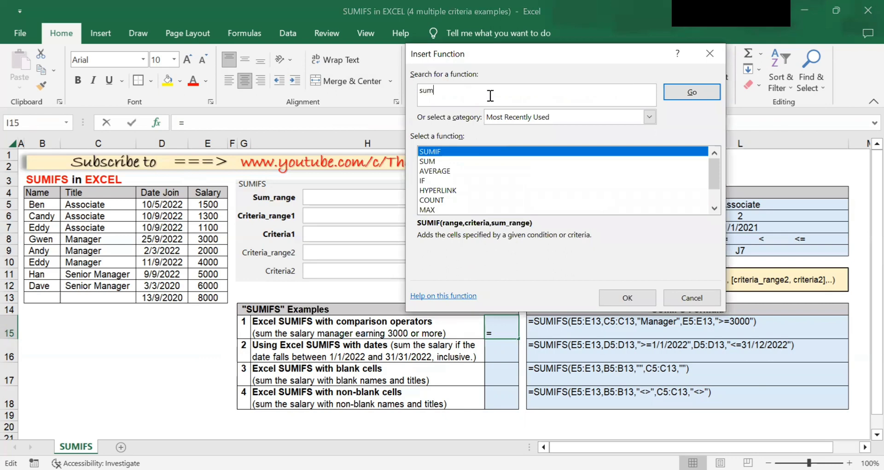
{"action": "type", "text": "ifs"}
{"action": "left_click", "coordinate": [675, 93]}
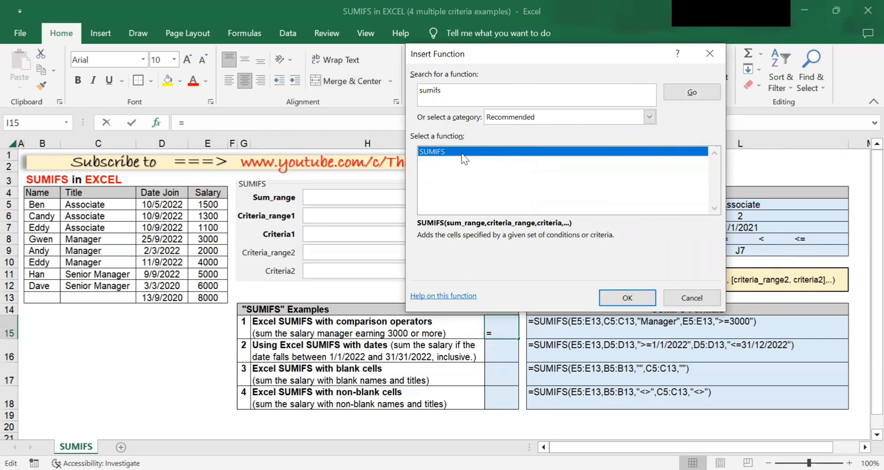
{"action": "left_click", "coordinate": [646, 296]}
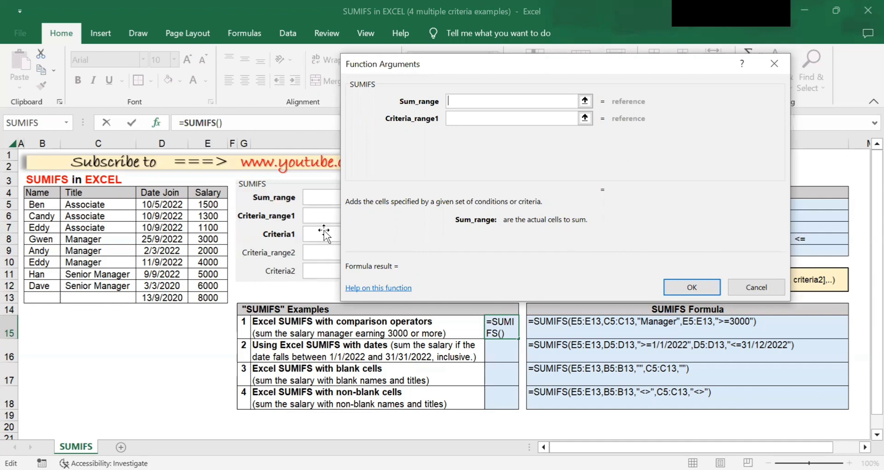
- Set the function's Sum_range to the salary cells E5:E13
{"action": "left_click", "coordinate": [585, 101]}
{"action": "left_click", "coordinate": [782, 82]}
{"action": "left_click", "coordinate": [197, 204]}
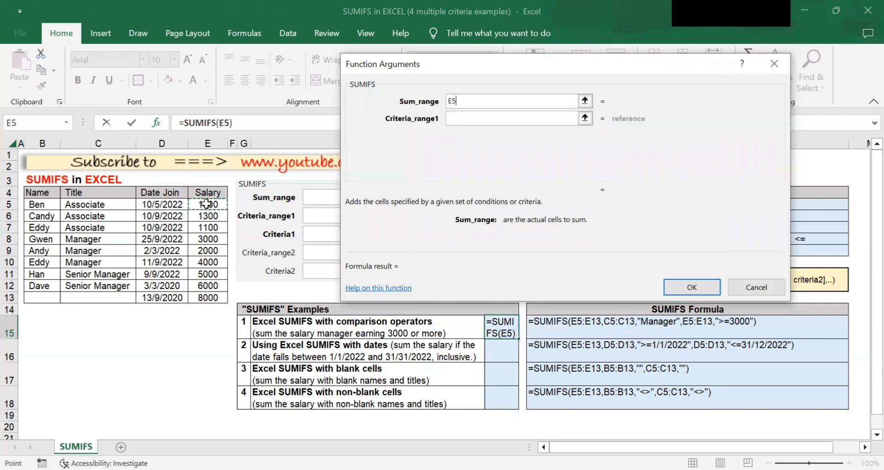
{"action": "left_click_drag", "start_coordinate": [206, 293], "coordinate": [207, 295]}
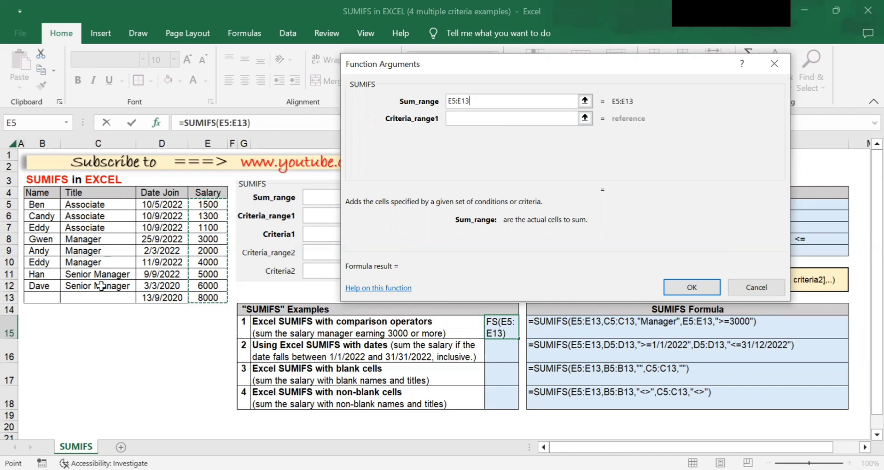
- Set Criteria_range1 to the job title cells C5:C13
{"action": "left_click", "coordinate": [495, 119]}
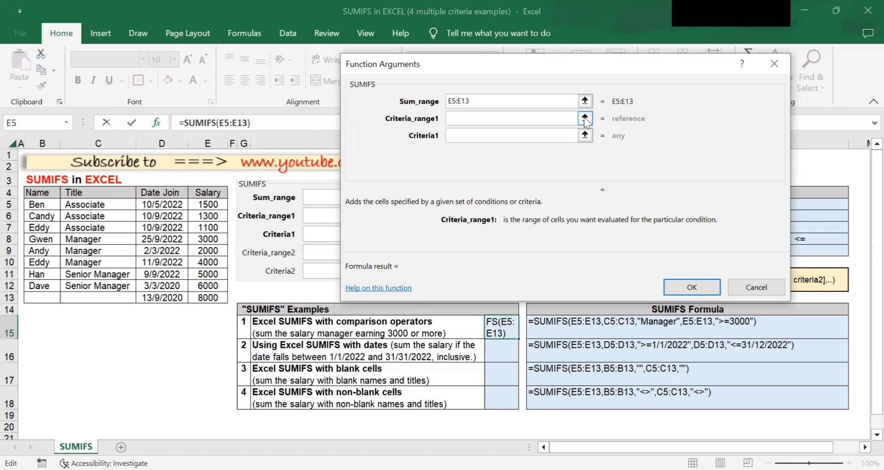
{"action": "left_click", "coordinate": [585, 119]}
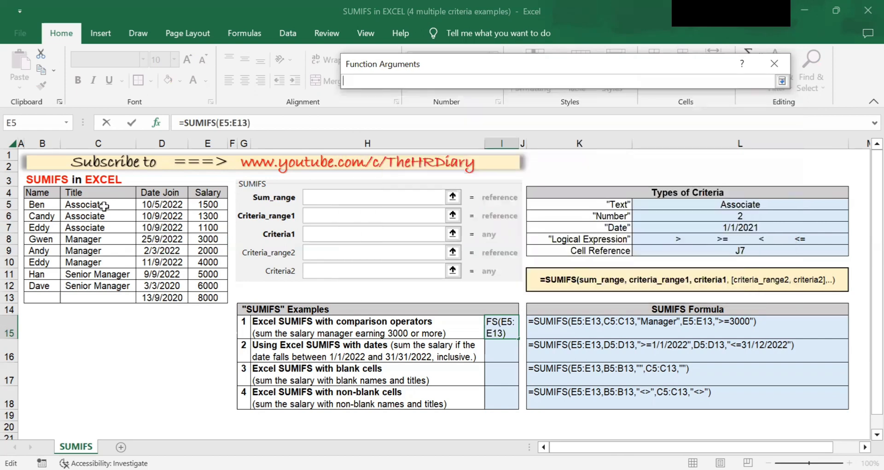
{"action": "left_click", "coordinate": [105, 206]}
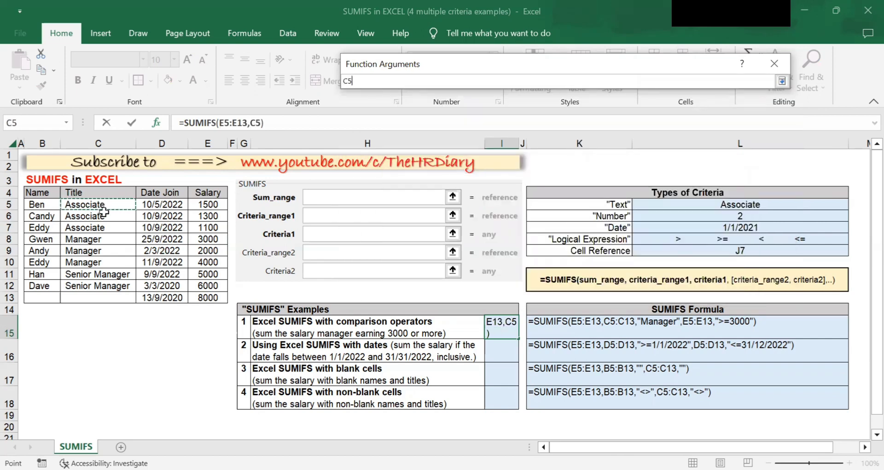
{"action": "left_click", "coordinate": [93, 296], "text": "shift"}
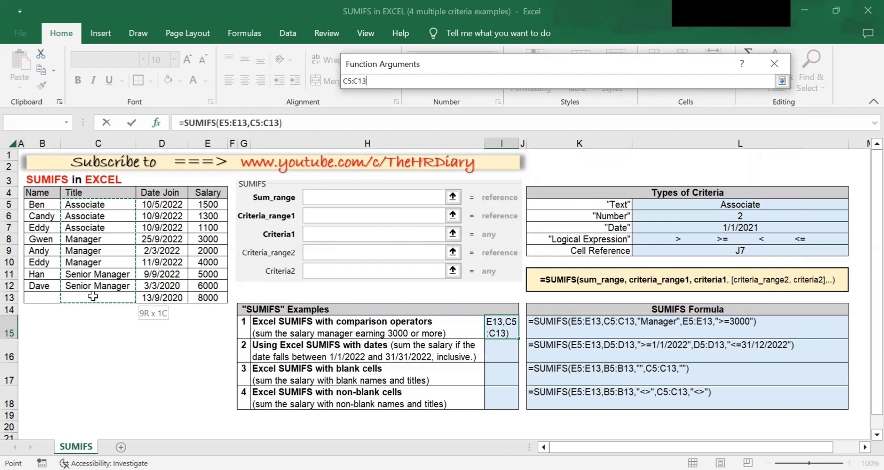
{"action": "left_click", "coordinate": [781, 83]}
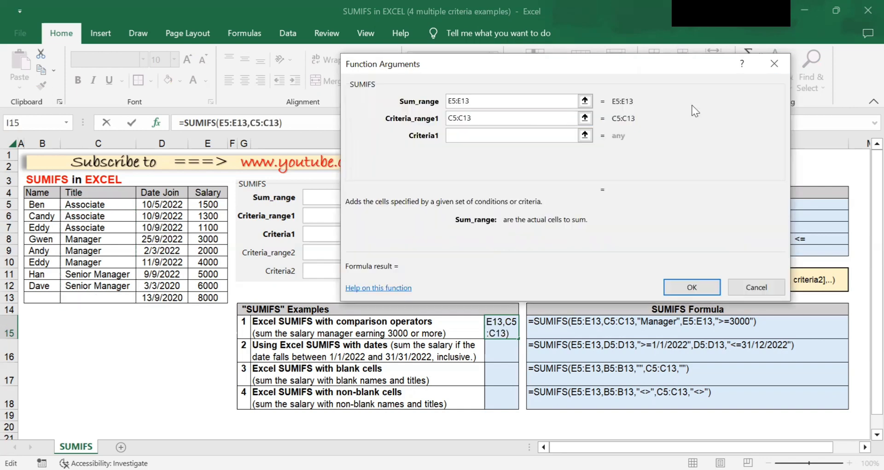
{"action": "left_click", "coordinate": [506, 137]}
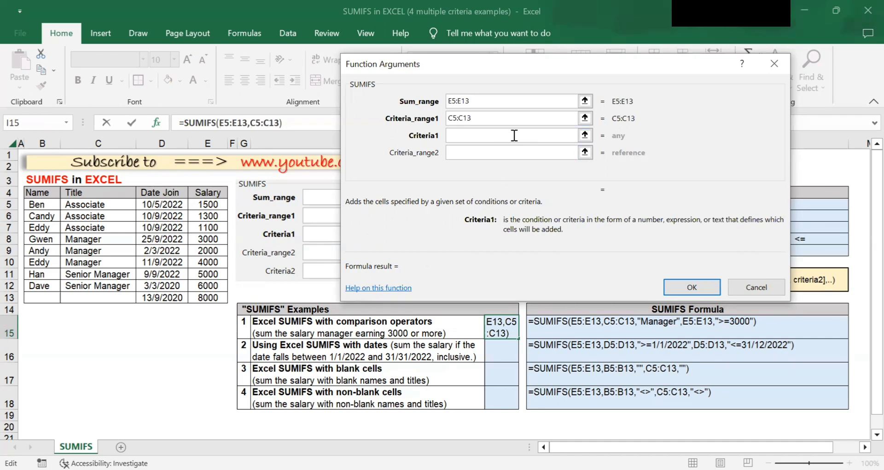
{"action": "type", "text": "ma"}
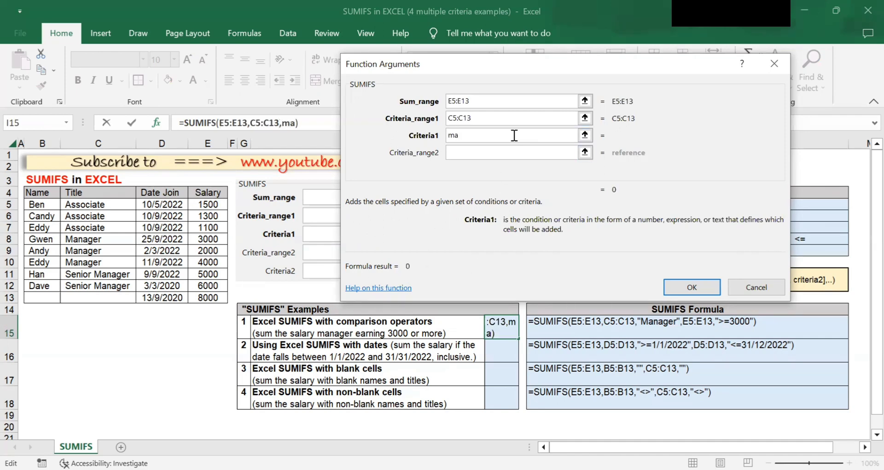
{"action": "type", "text": "nager"}
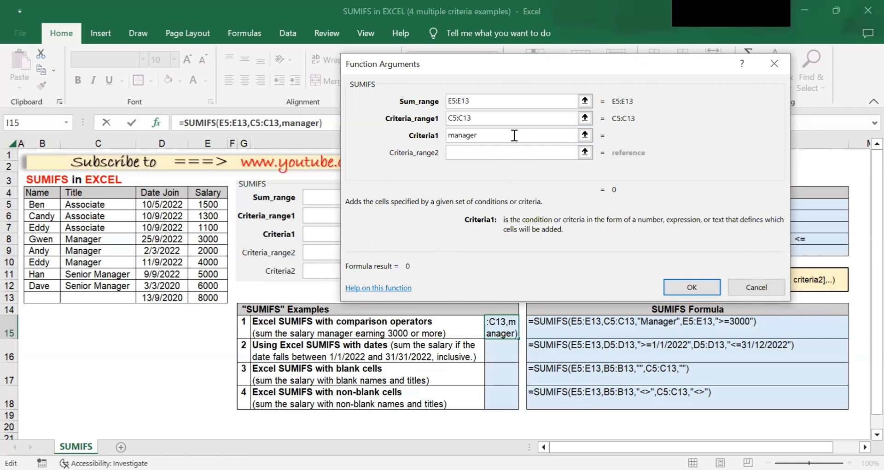
{"action": "left_click_drag", "start_coordinate": [502, 132], "coordinate": [440, 130]}
{"action": "key", "text": "BackSpace"}
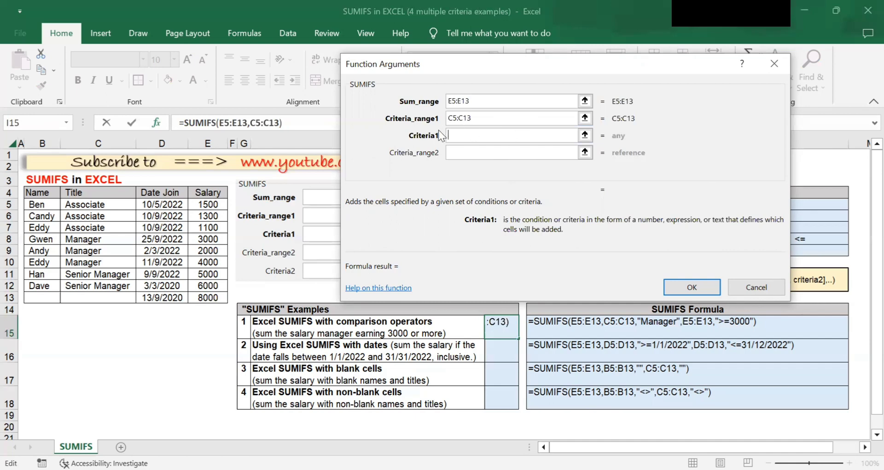
- Set Criteria1 to cell C8, which holds the title Manager
{"action": "left_click", "coordinate": [584, 136]}
{"action": "left_click", "coordinate": [84, 241]}
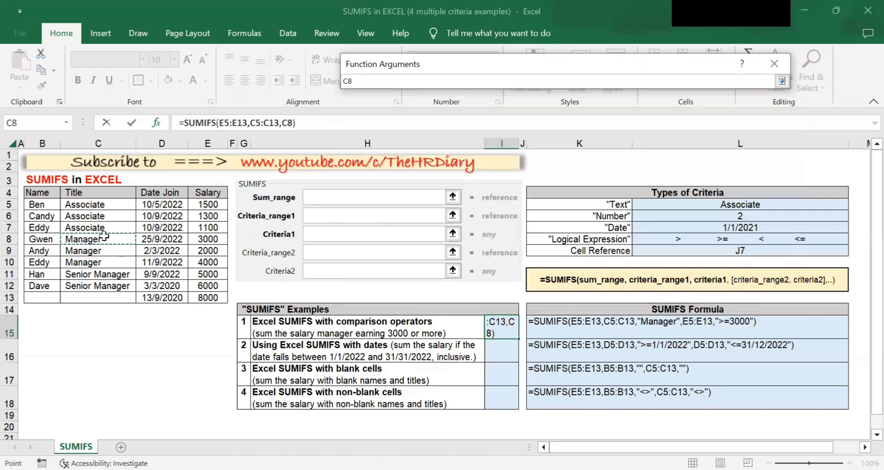
{"action": "left_click", "coordinate": [782, 81]}
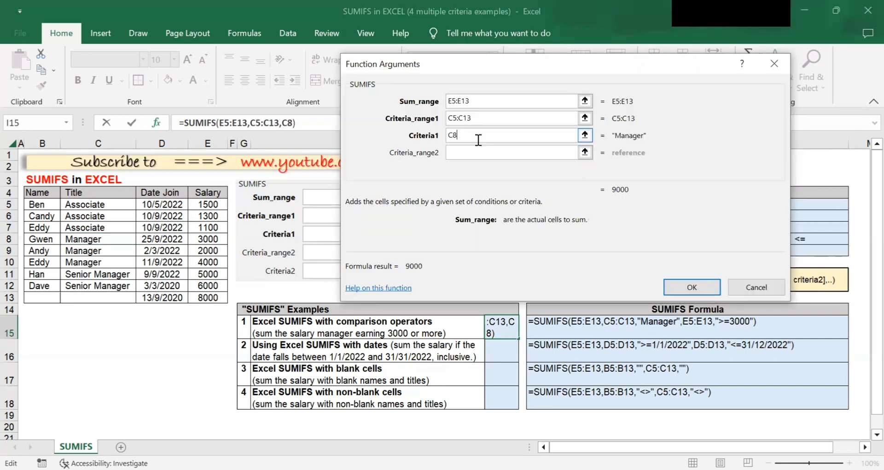
- Set Criteria_range2 to the salary cells E5:E13
{"action": "left_click", "coordinate": [500, 148]}
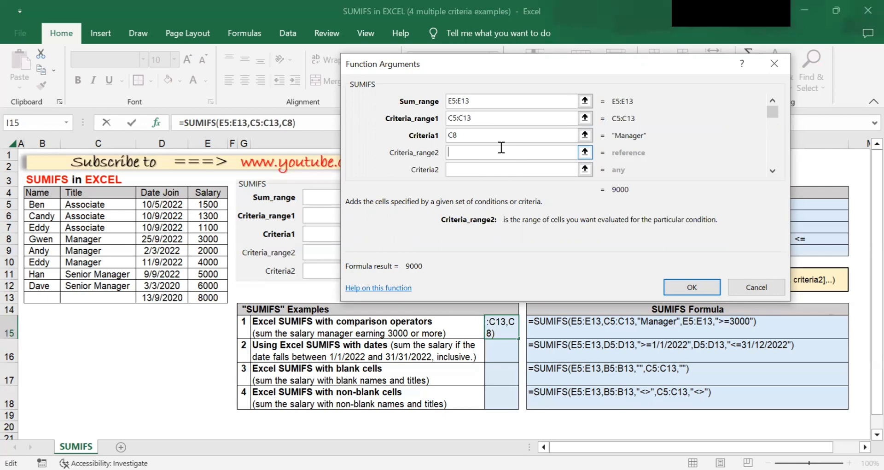
{"action": "left_click", "coordinate": [585, 156]}
{"action": "left_click", "coordinate": [209, 204]}
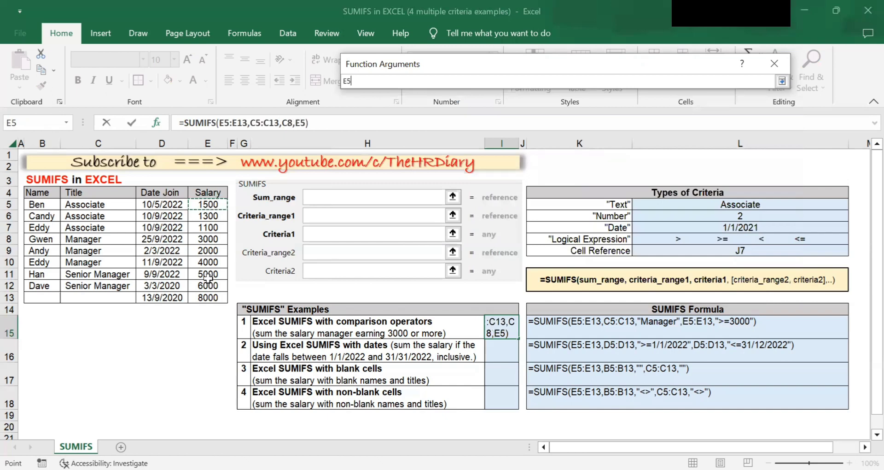
{"action": "left_click_drag", "start_coordinate": [209, 277], "coordinate": [208, 297]}
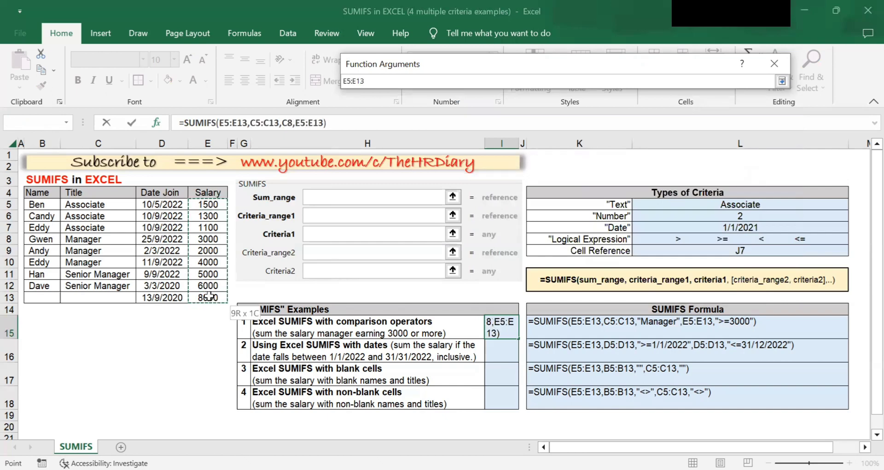
{"action": "left_click", "coordinate": [783, 82]}
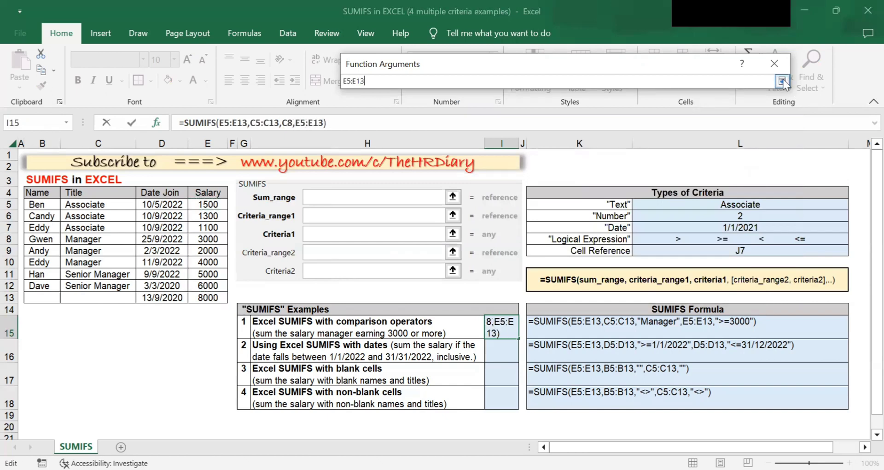
{"action": "left_click", "coordinate": [783, 82]}
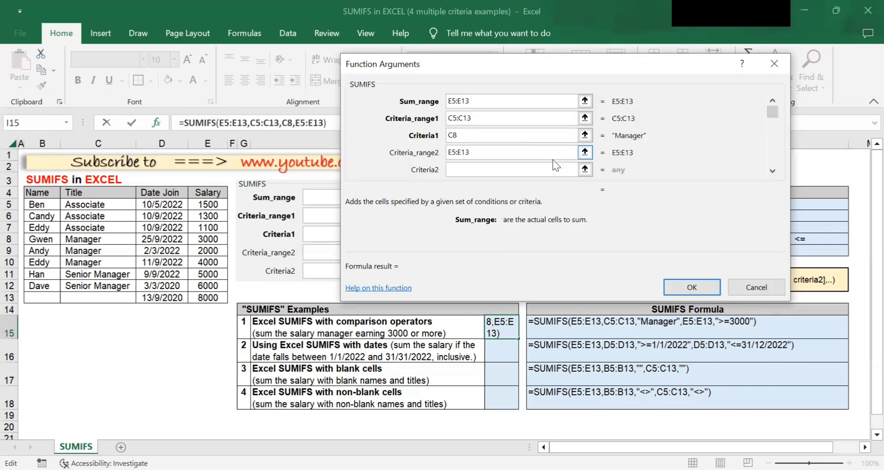
- Set Criteria2 to >=3000 and complete the SUMIFS formula in cell I15
{"action": "left_click", "coordinate": [495, 170]}
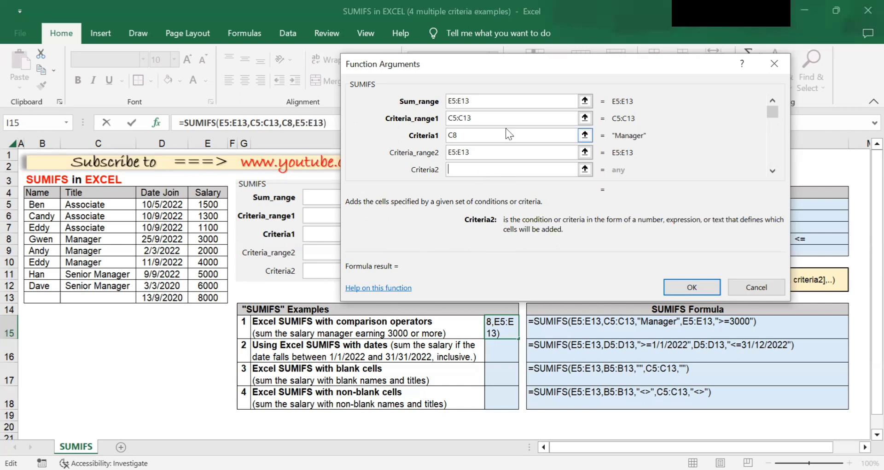
{"action": "type", "text": ">=3000"}
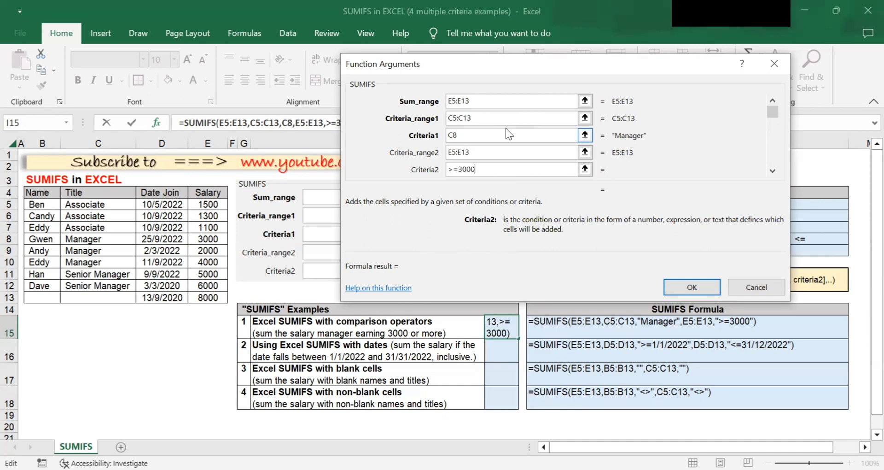
{"action": "left_click", "coordinate": [693, 288]}
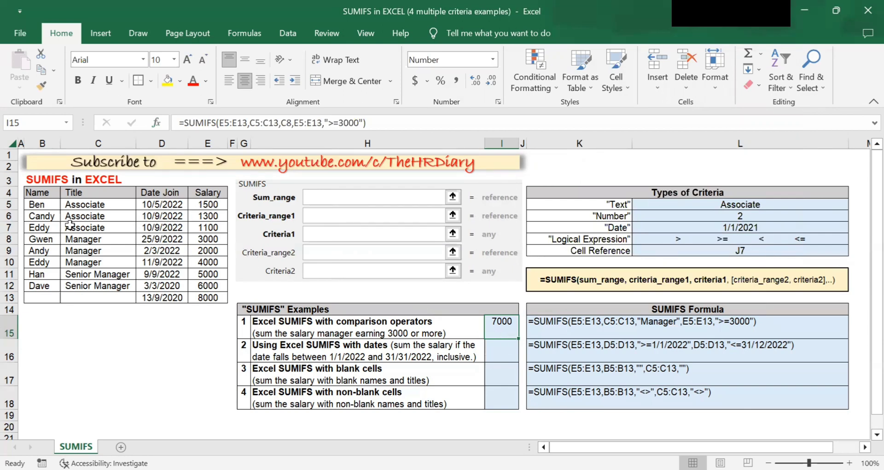
- Check the formula result in I15 against the sum of the manager salaries in E8 and E10
{"action": "left_click_drag", "start_coordinate": [84, 239], "coordinate": [210, 263]}
{"action": "left_click", "coordinate": [207, 238]}
{"action": "left_click", "coordinate": [211, 264]}
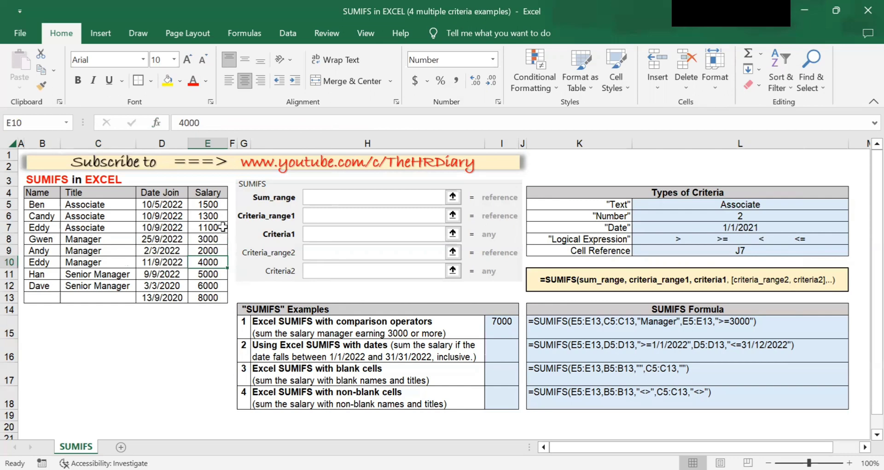
{"action": "double_click", "coordinate": [208, 240]}
{"action": "key", "text": "Escape"}
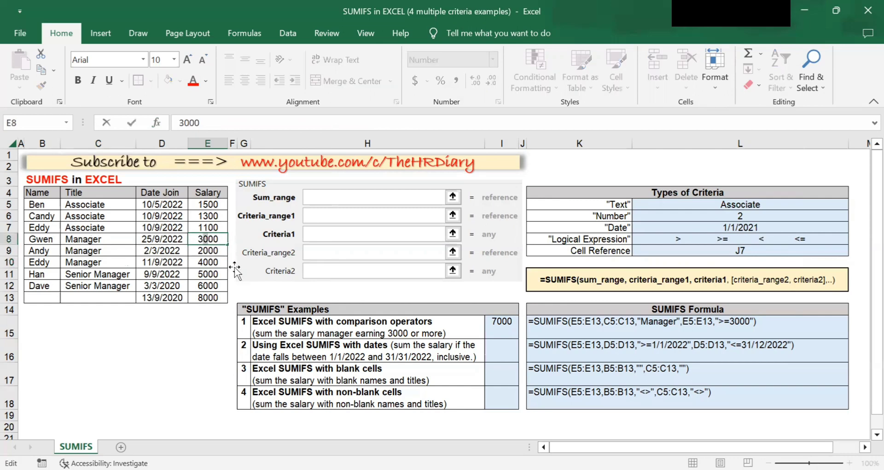
{"action": "left_click", "coordinate": [209, 240]}
{"action": "left_click", "coordinate": [210, 261], "text": "ctrl"}
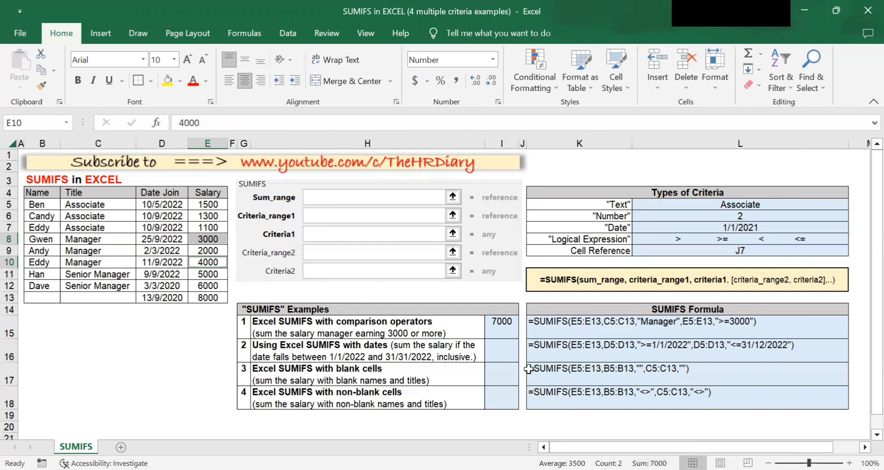
{"action": "left_click", "coordinate": [507, 327]}
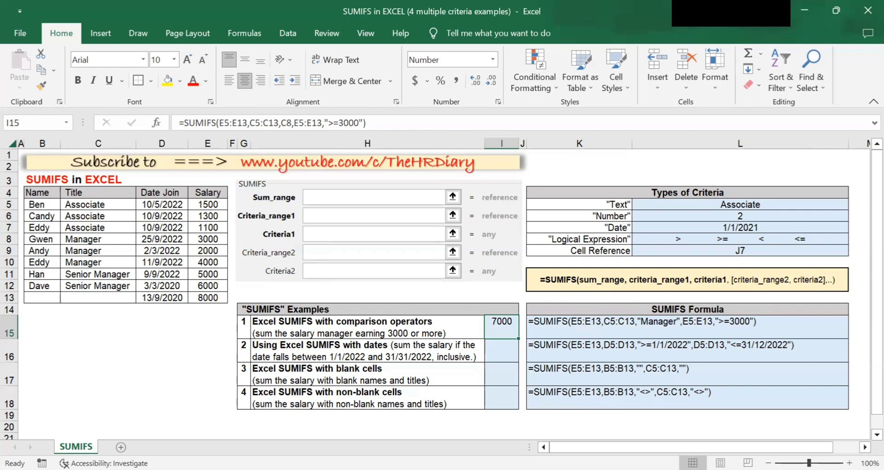
- Correct the end date in the example 2 description in cell H16 to 31/12/2022
{"action": "left_click", "coordinate": [354, 342]}
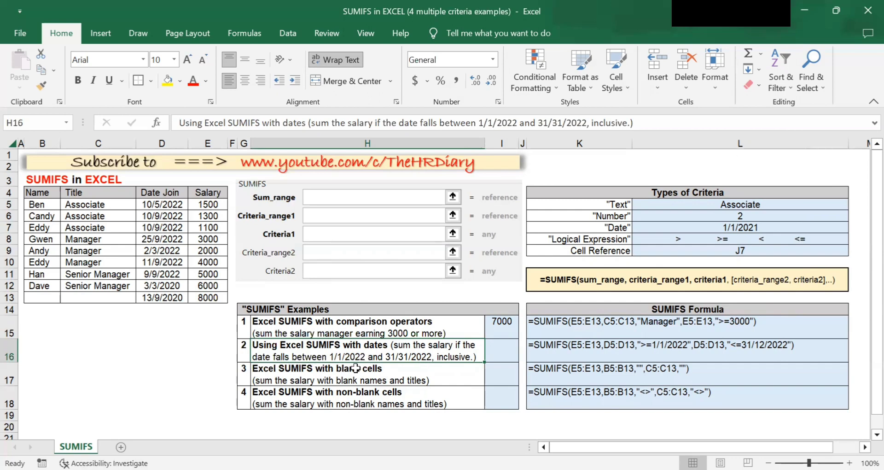
{"action": "double_click", "coordinate": [405, 358]}
{"action": "left_click_drag", "start_coordinate": [409, 357], "coordinate": [402, 358]}
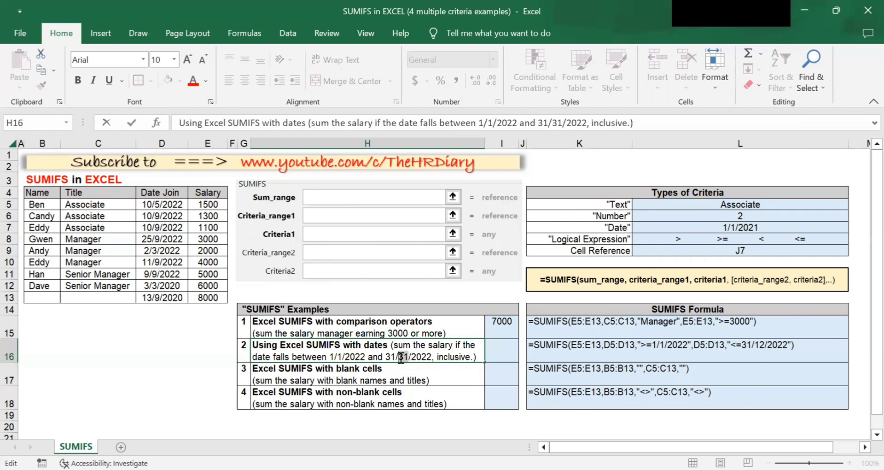
{"action": "type", "text": "12"}
{"action": "left_click", "coordinate": [457, 373]}
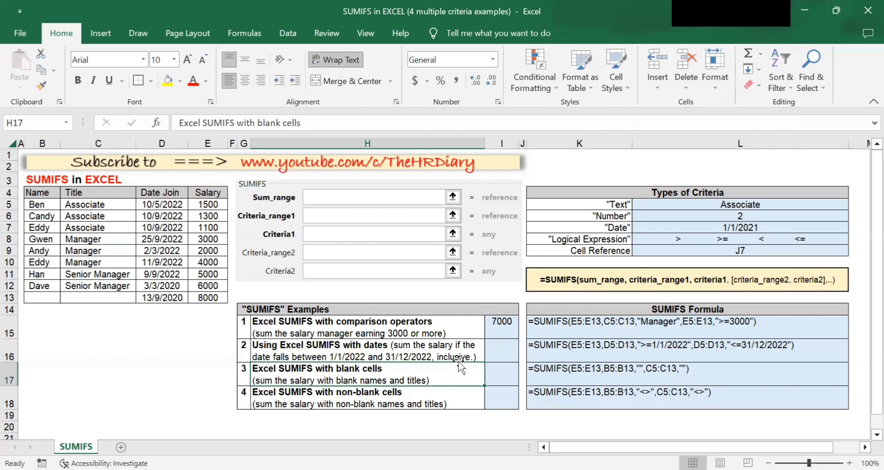
- Search the function list for sumifs and start a SUMIFS function in cell I16
{"action": "left_click", "coordinate": [492, 357]}
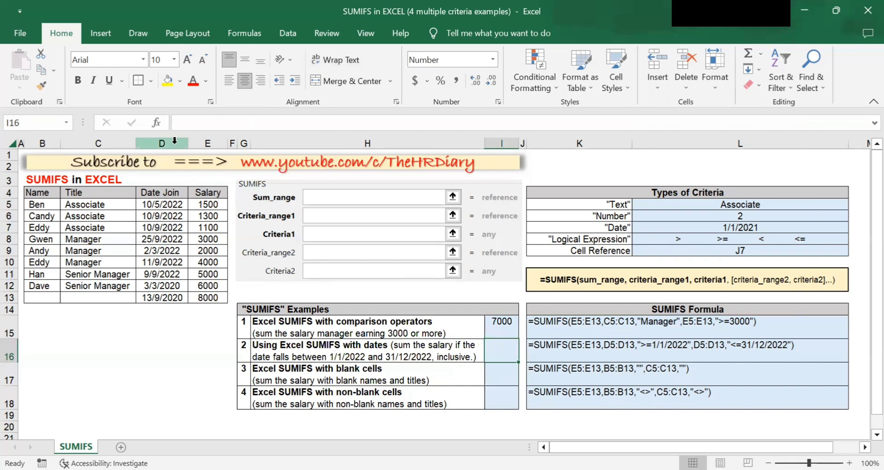
{"action": "left_click", "coordinate": [156, 122]}
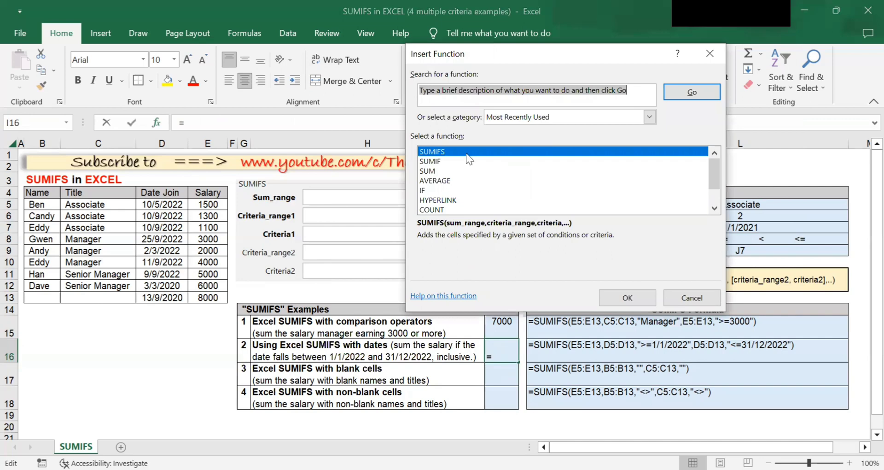
{"action": "left_click", "coordinate": [469, 98]}
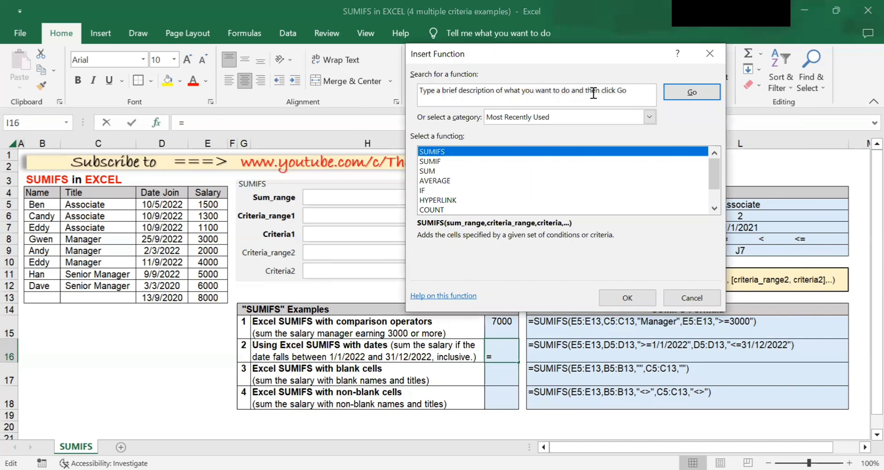
{"action": "left_click_drag", "start_coordinate": [635, 99], "coordinate": [402, 63]}
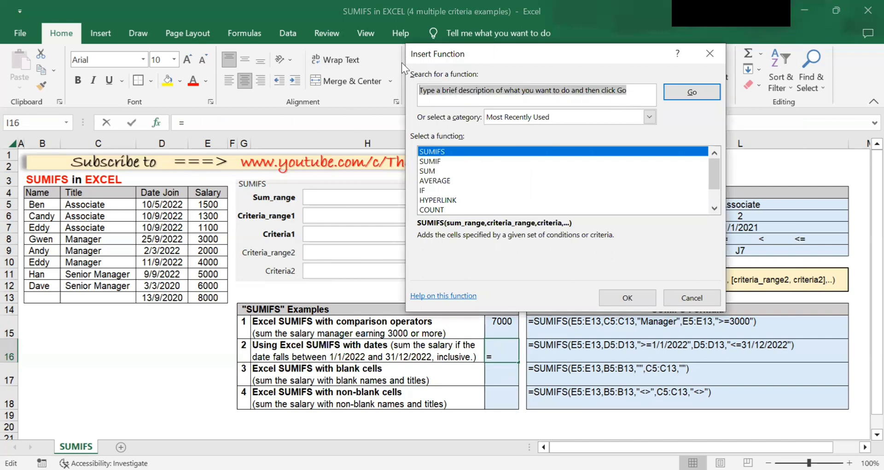
{"action": "type", "text": "sumifs"}
{"action": "left_click", "coordinate": [670, 94]}
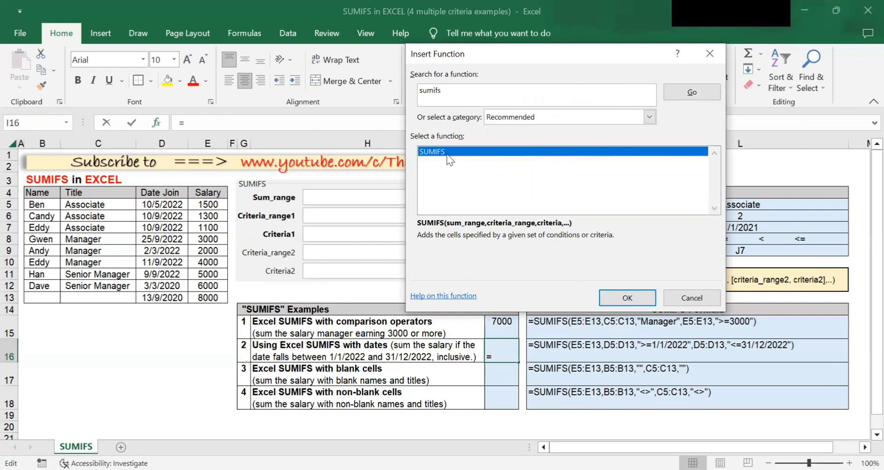
{"action": "left_click", "coordinate": [633, 299]}
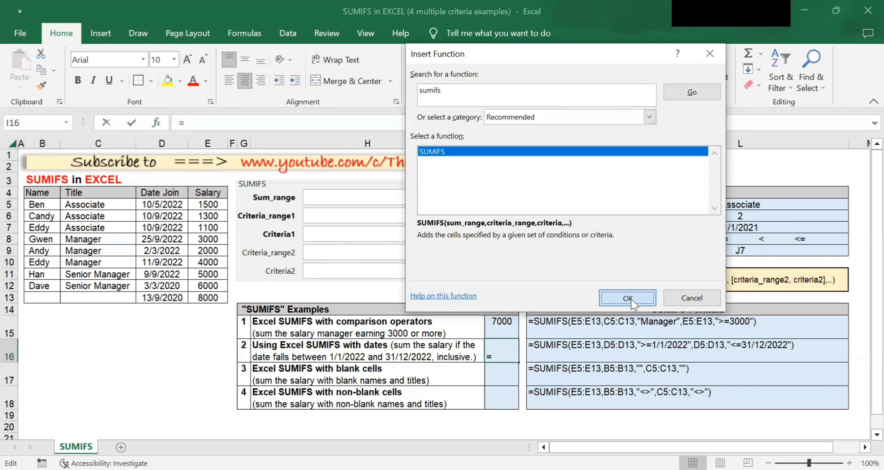
{"action": "left_click", "coordinate": [627, 298]}
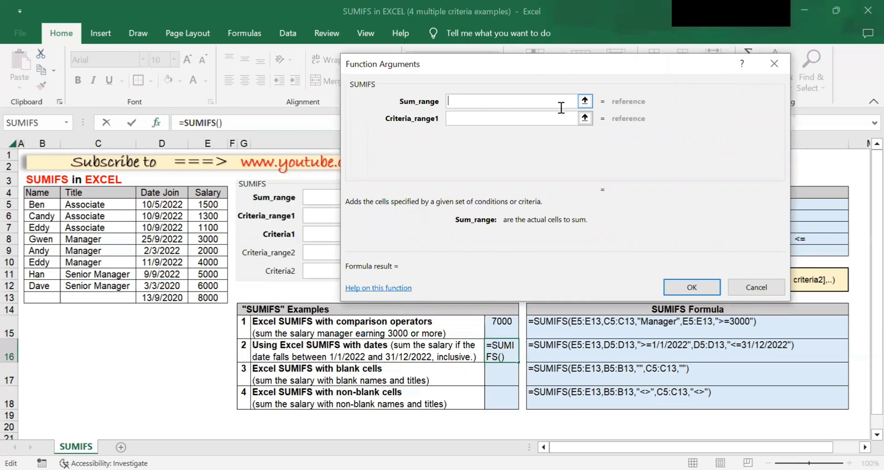
- Set Sum_range to the salary cells E5:E13
{"action": "left_click", "coordinate": [585, 101]}
{"action": "left_click_drag", "start_coordinate": [203, 205], "coordinate": [212, 295]}
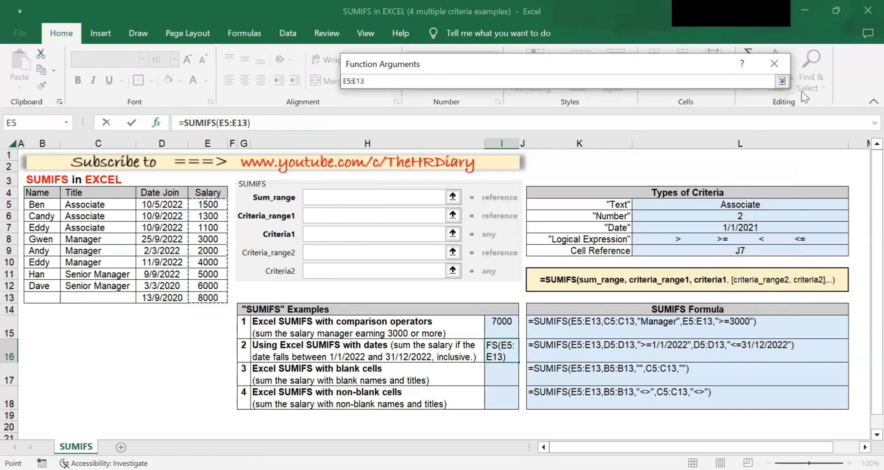
{"action": "left_click", "coordinate": [782, 82]}
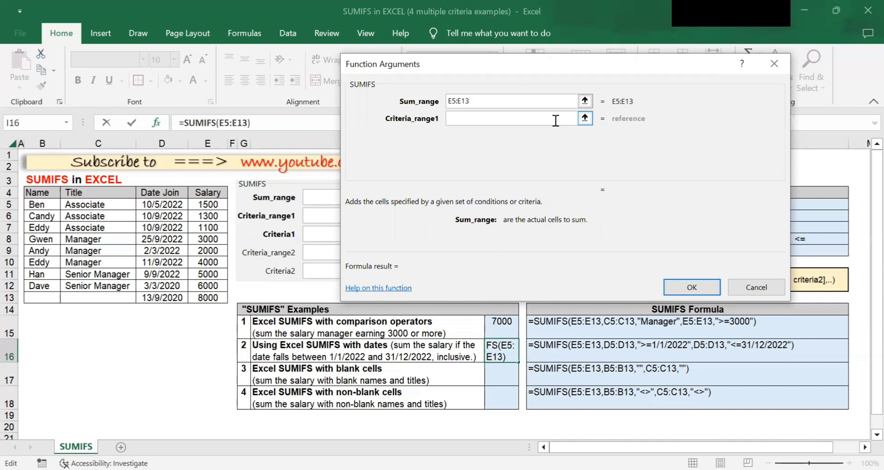
- Set Criteria_range1 to the joining-date cells D5:D13
{"action": "left_click", "coordinate": [556, 121]}
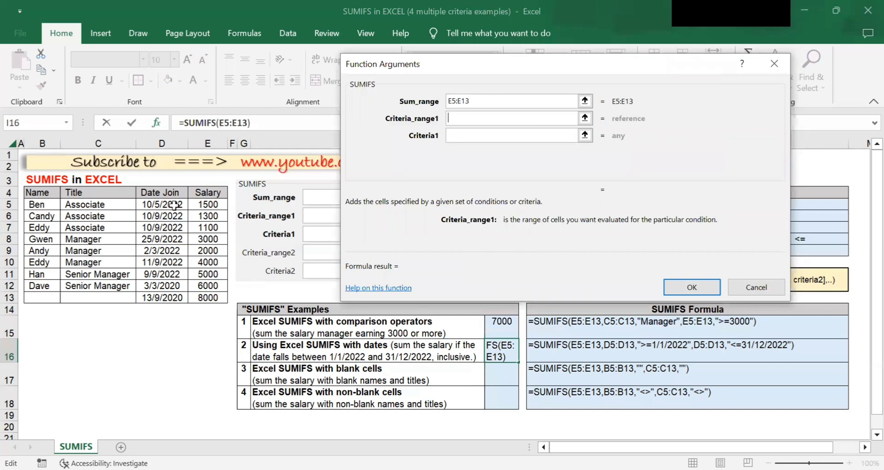
{"action": "left_click", "coordinate": [585, 119]}
{"action": "left_click", "coordinate": [172, 205]}
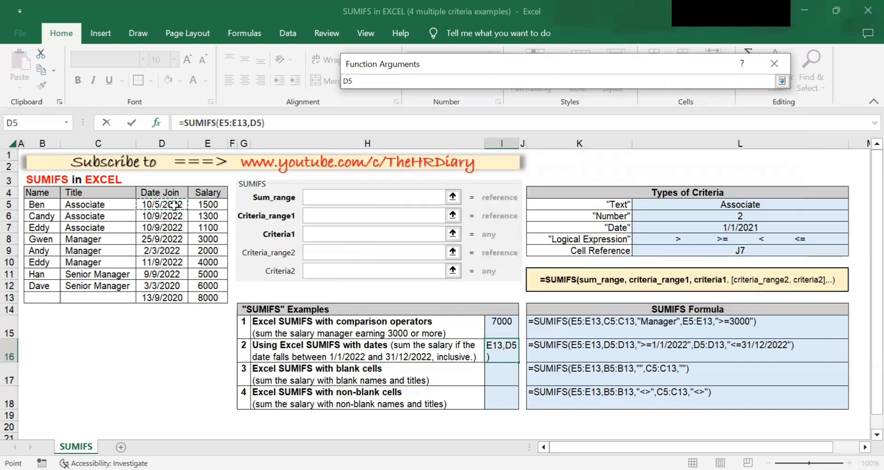
{"action": "left_click", "coordinate": [163, 297], "text": "shift"}
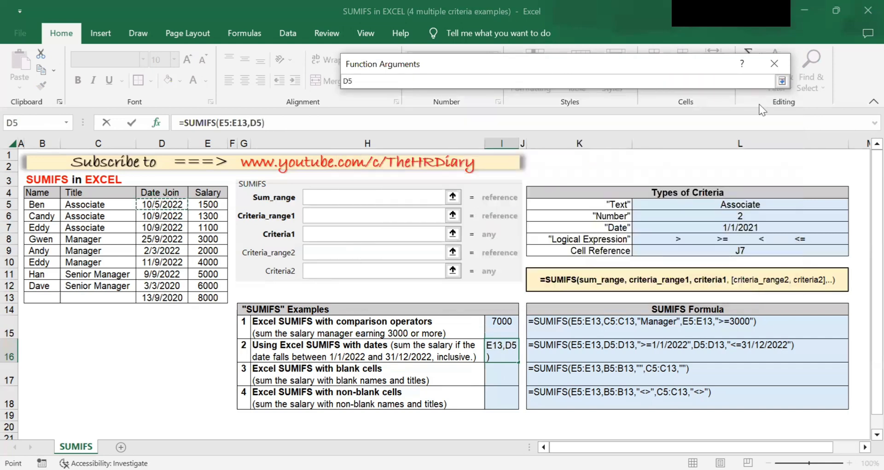
{"action": "left_click", "coordinate": [781, 81]}
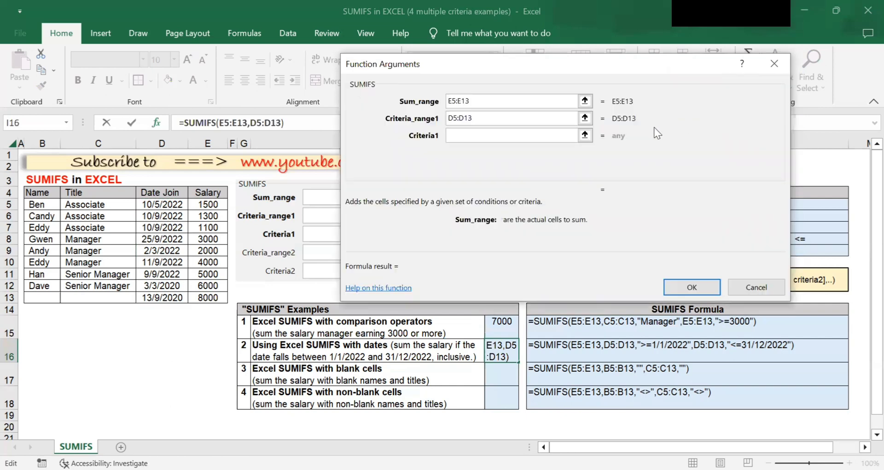
- Set Criteria1 to >=1/1/2022 as the start of the date range
{"action": "left_click", "coordinate": [492, 135]}
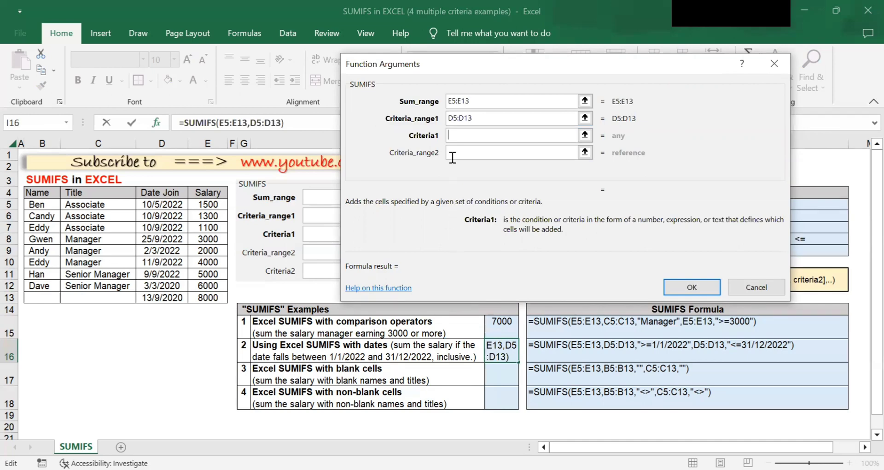
{"action": "type", "text": ">=1/"}
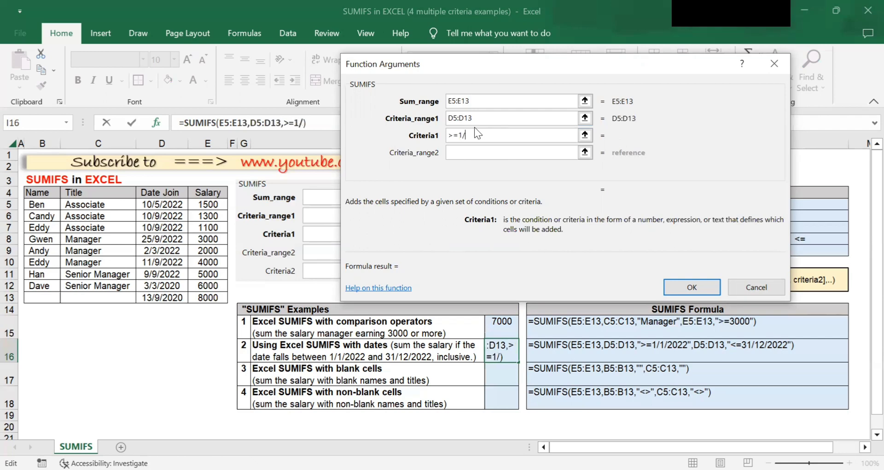
{"action": "type", "text": "1/2022"}
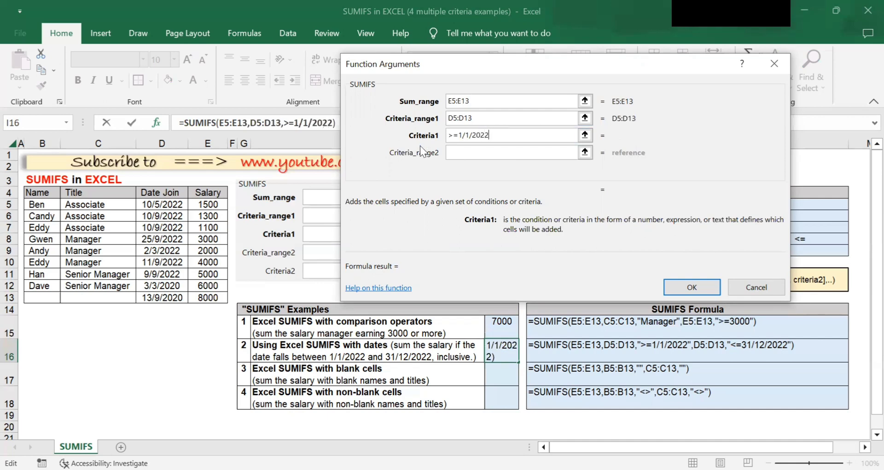
- Set Criteria_range2 to the same joining-date cells, D5:D13
{"action": "left_click", "coordinate": [485, 153]}
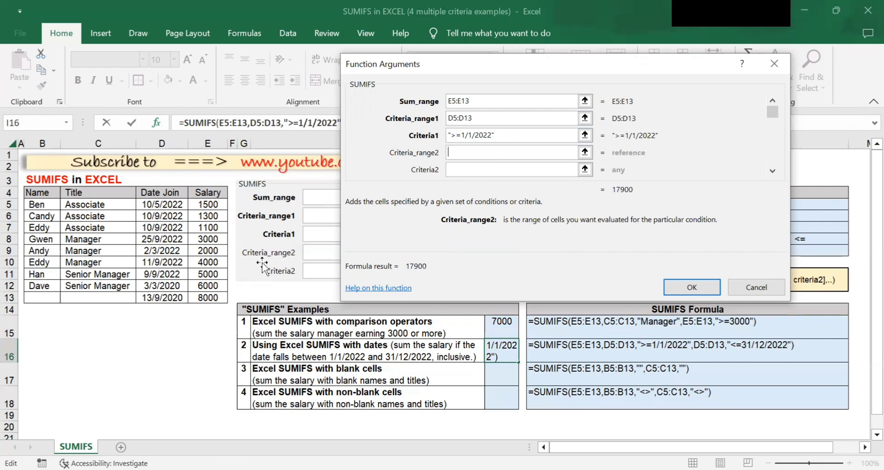
{"action": "left_click", "coordinate": [585, 152]}
{"action": "left_click", "coordinate": [165, 206]}
{"action": "left_click_drag", "start_coordinate": [165, 206], "coordinate": [165, 295]}
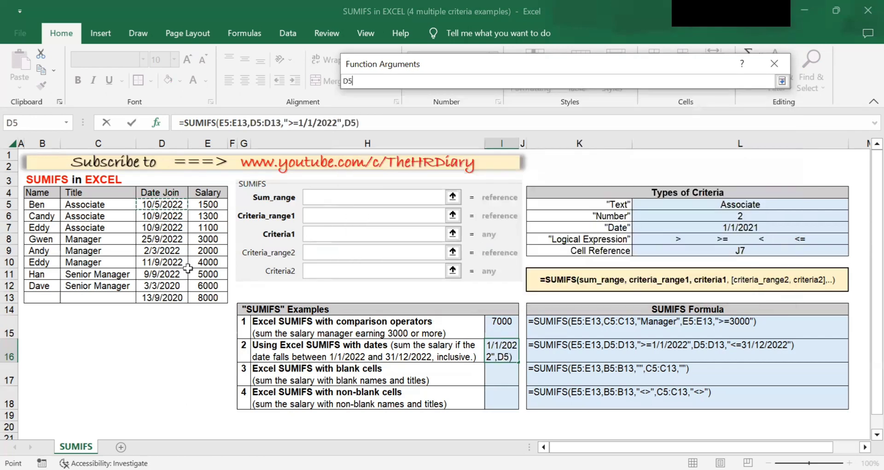
{"action": "left_click", "coordinate": [782, 82]}
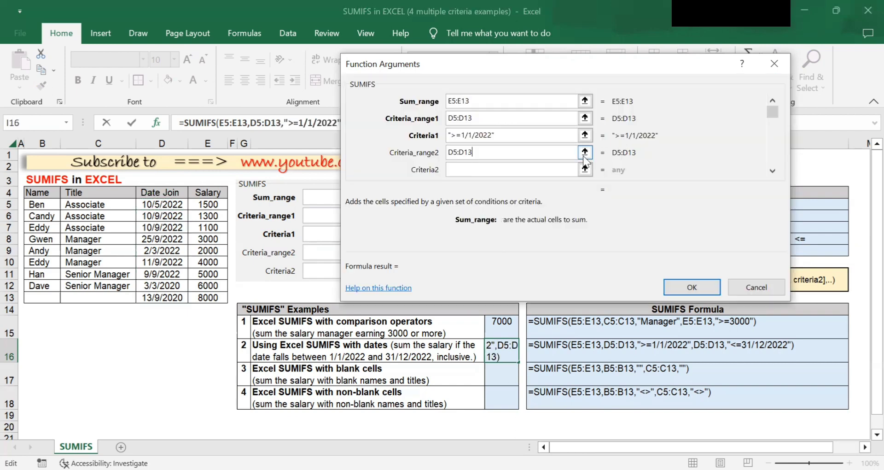
- Set Criteria2 to <=31/12/2022 and complete the SUMIFS formula in cell I16
{"action": "left_click", "coordinate": [507, 170]}
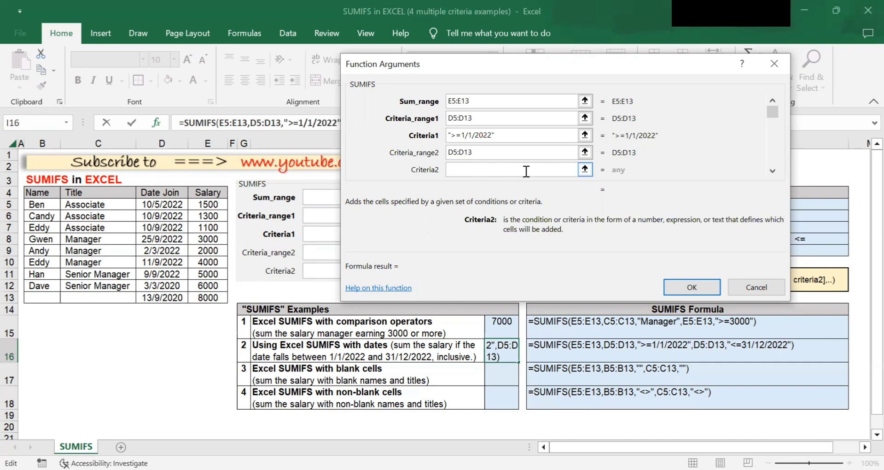
{"action": "type", "text": "<=31/12"}
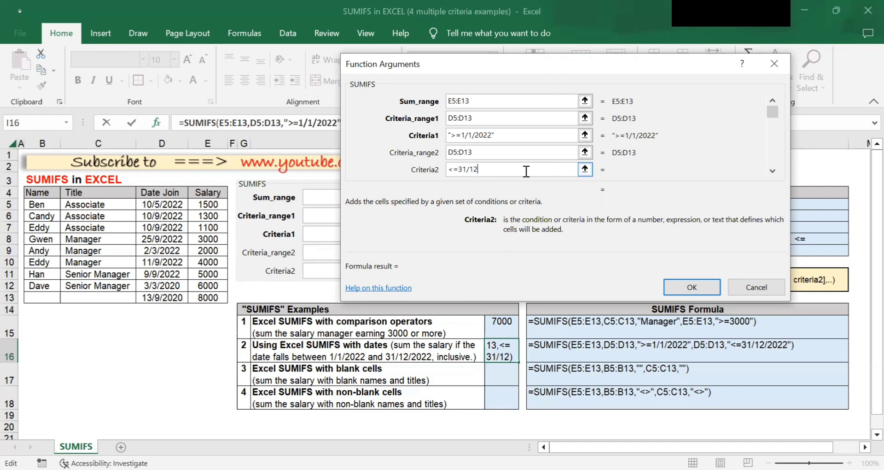
{"action": "type", "text": "/2022"}
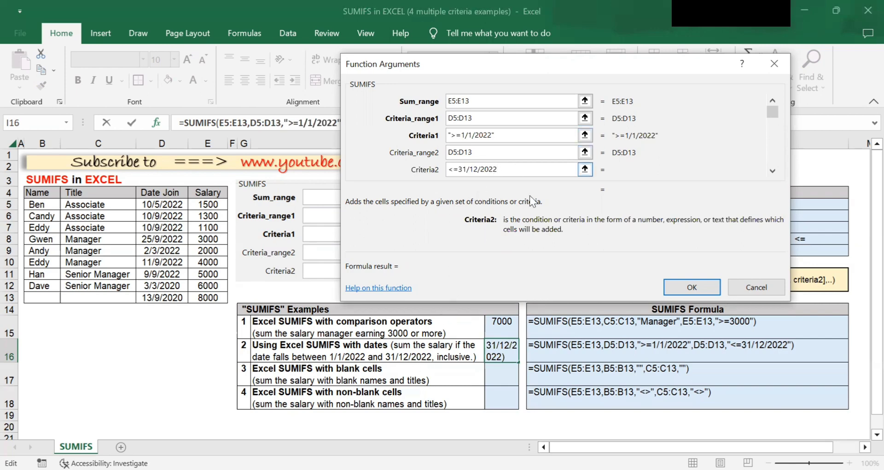
{"action": "left_click", "coordinate": [702, 286]}
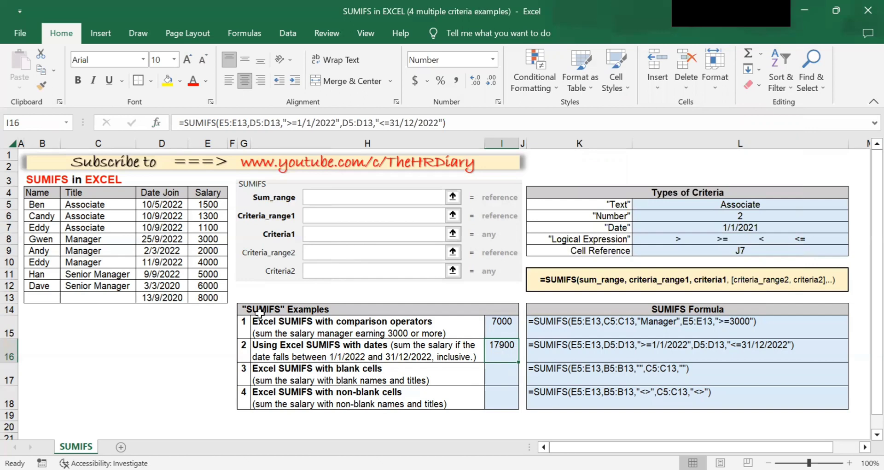
- Check the result in I16 against the sum of the 2022 joiners' salaries in E5:E11, leaving out the 2020 dates in D12:D13
{"action": "left_click_drag", "start_coordinate": [179, 286], "coordinate": [179, 297]}
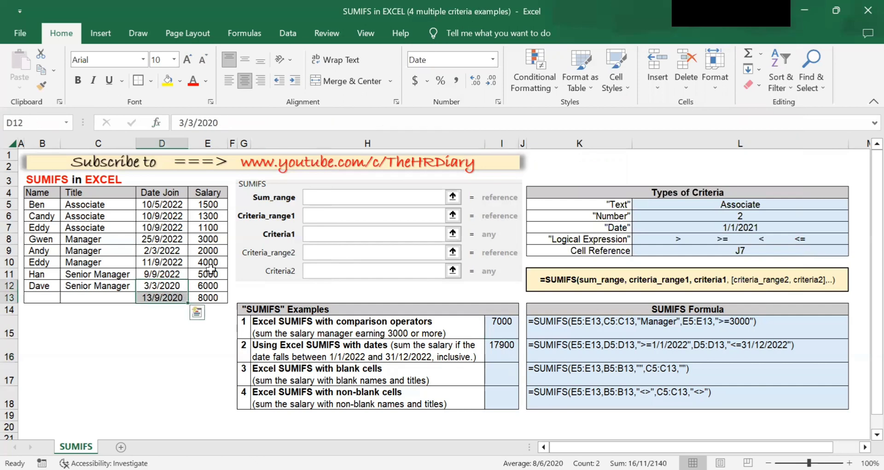
{"action": "left_click_drag", "start_coordinate": [217, 203], "coordinate": [213, 275]}
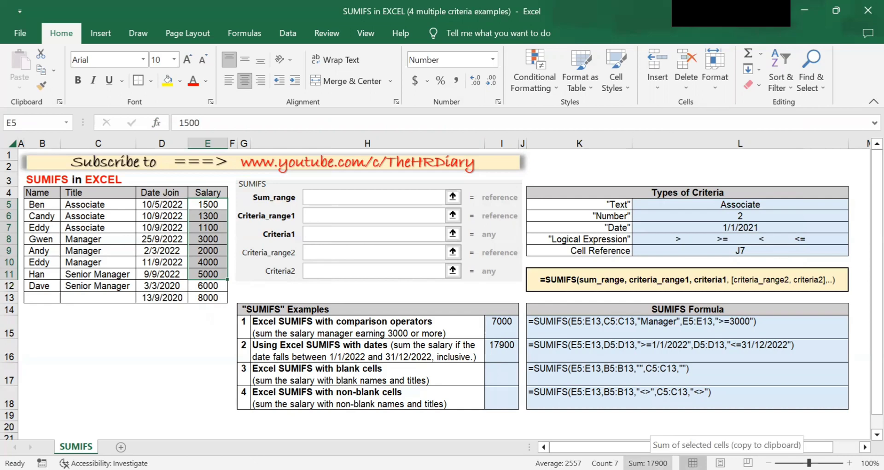
{"action": "left_click", "coordinate": [509, 355]}
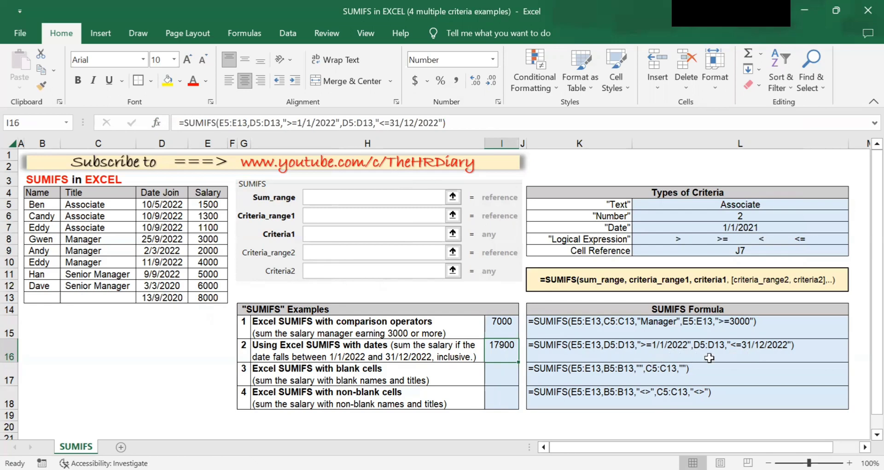
- Review the example 3 description in H17 and the row 13 cells with blank name and title, including the salary in E13
{"action": "left_click", "coordinate": [446, 380]}
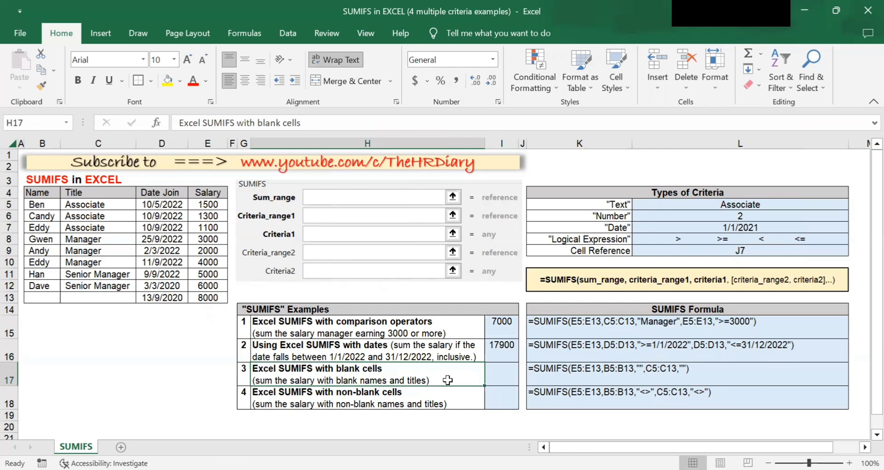
{"action": "left_click", "coordinate": [37, 295]}
{"action": "left_click", "coordinate": [90, 300]}
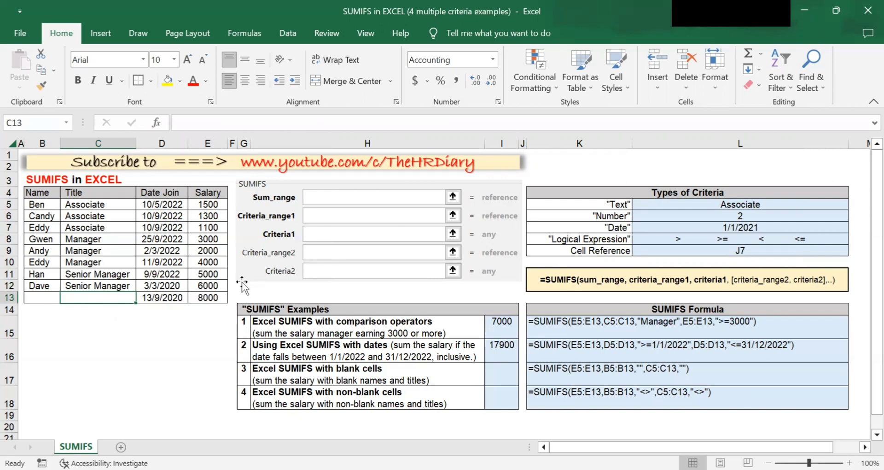
{"action": "left_click", "coordinate": [219, 298]}
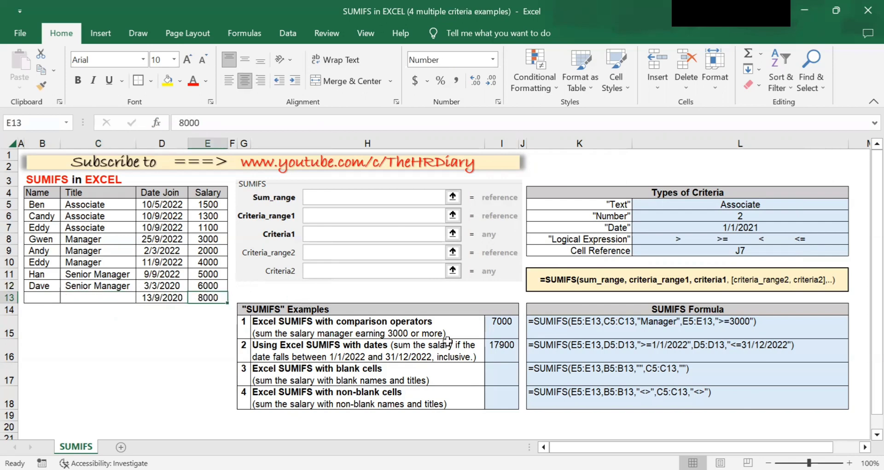
- Start a SUMIFS function in cell I17 for the blank-cells example
{"action": "left_click", "coordinate": [499, 382]}
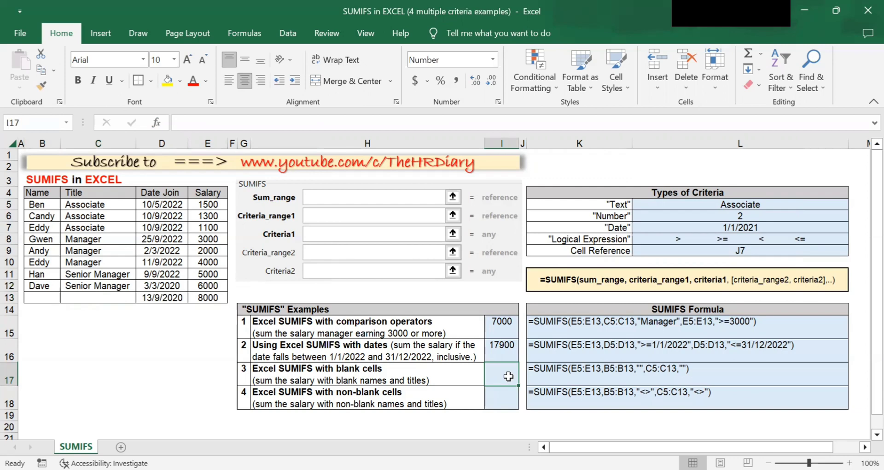
{"action": "left_click", "coordinate": [157, 123]}
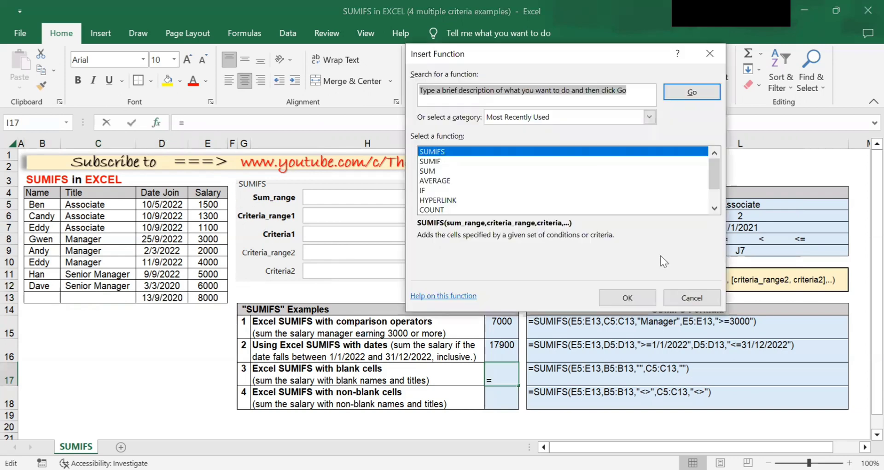
{"action": "left_click", "coordinate": [631, 294]}
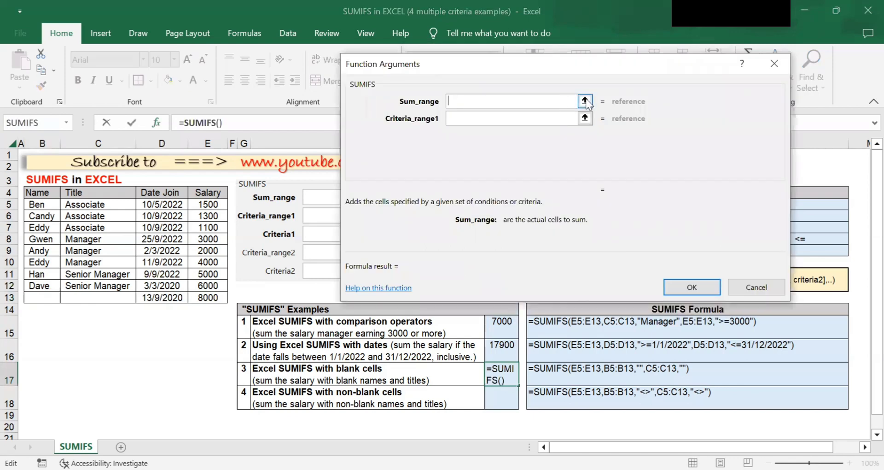
- Set the sum range of the SUMIFS function in I17 to the salaries in E5:E13
{"action": "left_click", "coordinate": [585, 102]}
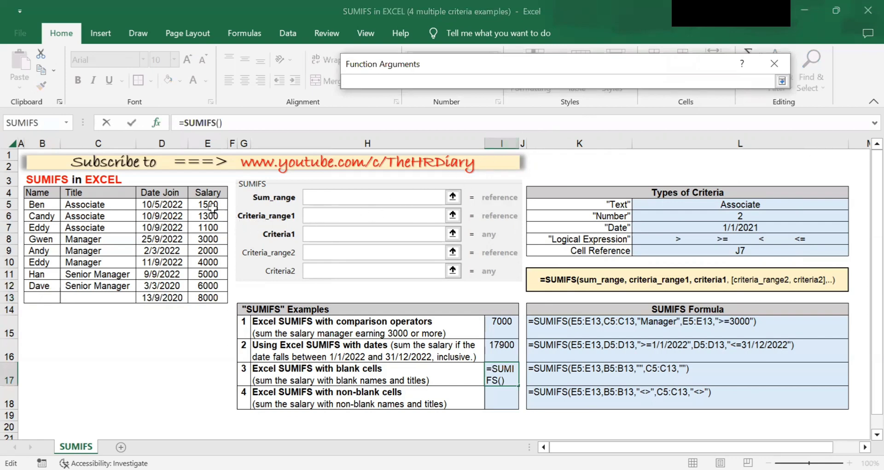
{"action": "left_click_drag", "start_coordinate": [213, 205], "coordinate": [221, 300]}
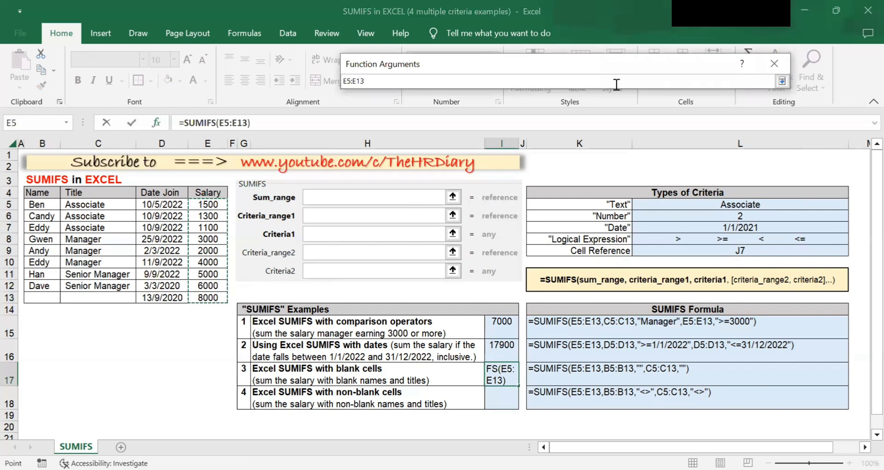
{"action": "left_click", "coordinate": [781, 81]}
- Set the first criteria range to the names in B5:B13 with the empty-text criterion ""
{"action": "left_click", "coordinate": [538, 119]}
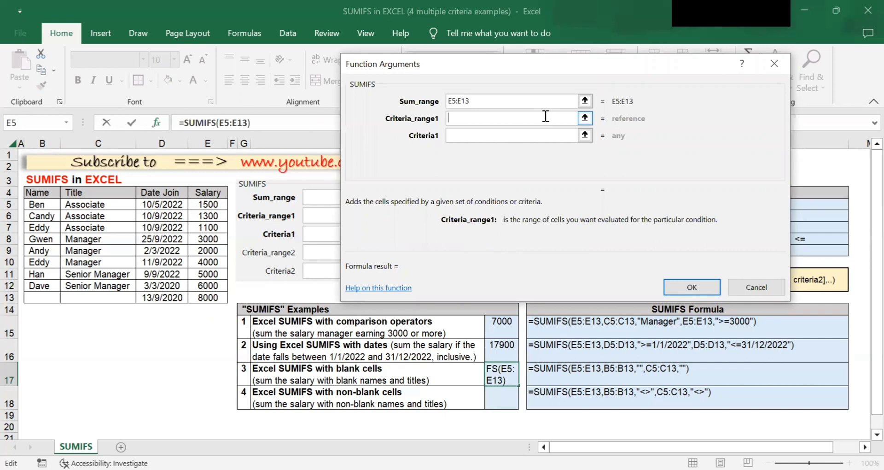
{"action": "left_click", "coordinate": [585, 118]}
{"action": "left_click", "coordinate": [46, 203]}
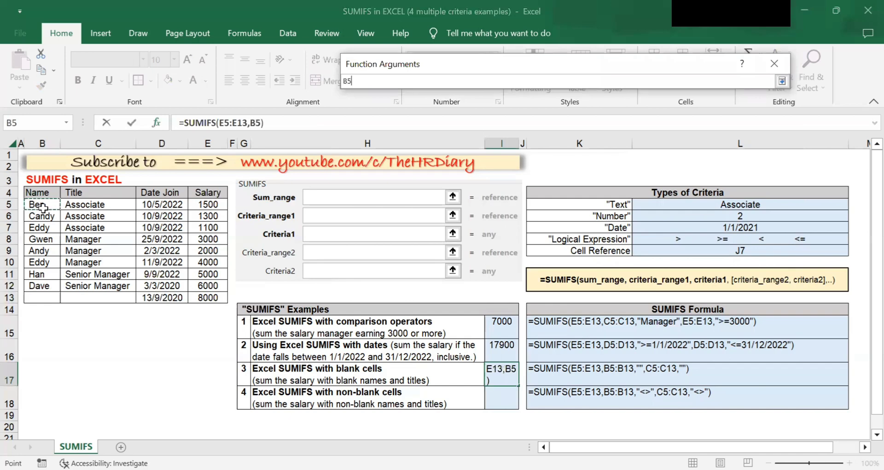
{"action": "left_click_drag", "start_coordinate": [49, 200], "coordinate": [47, 293]}
{"action": "left_click", "coordinate": [782, 81]}
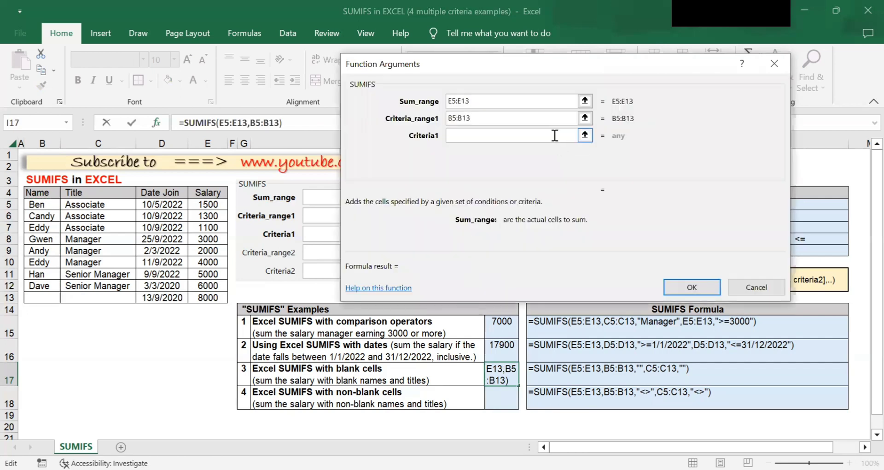
{"action": "left_click", "coordinate": [555, 136]}
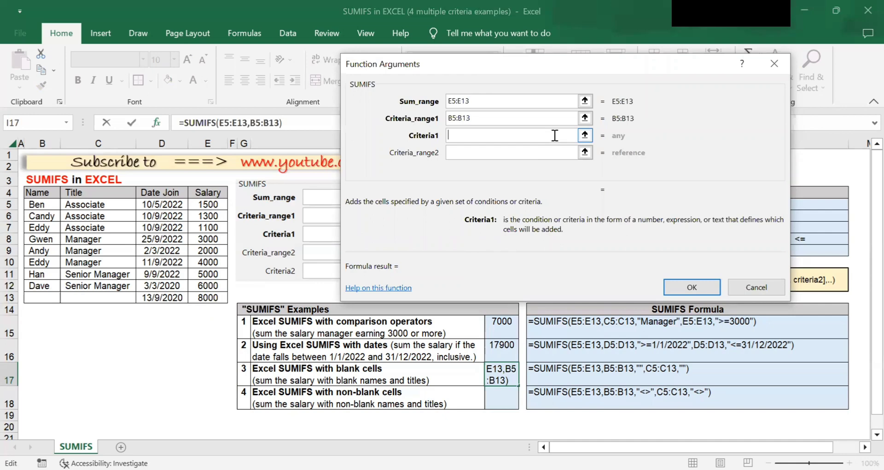
{"action": "type", "text": "\"\""}
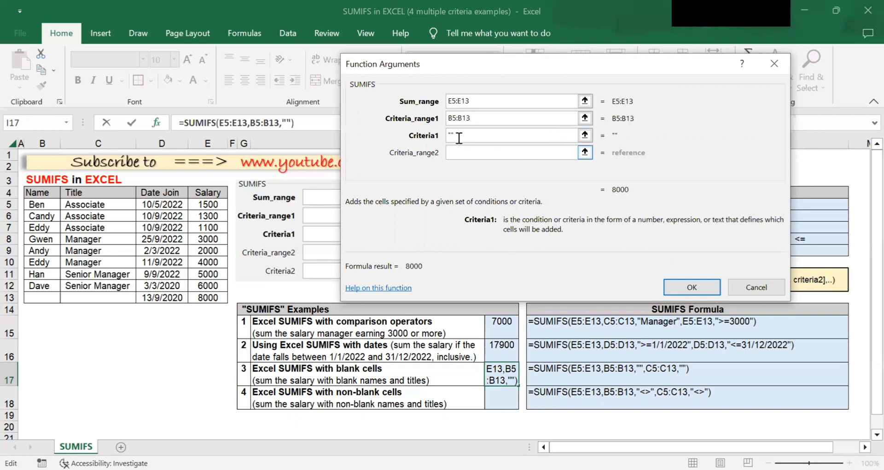
- Set the second criteria range to the titles in C5:C13 with criterion "" and complete the formula in I17
{"action": "left_click", "coordinate": [478, 154]}
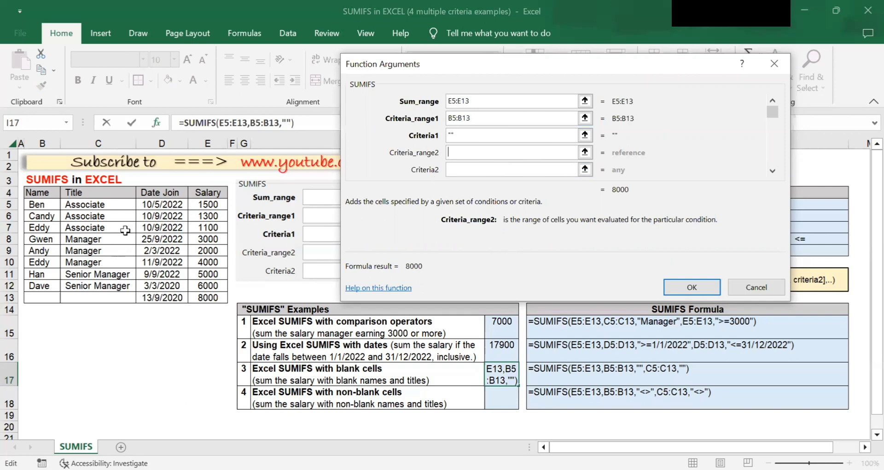
{"action": "left_click", "coordinate": [123, 205]}
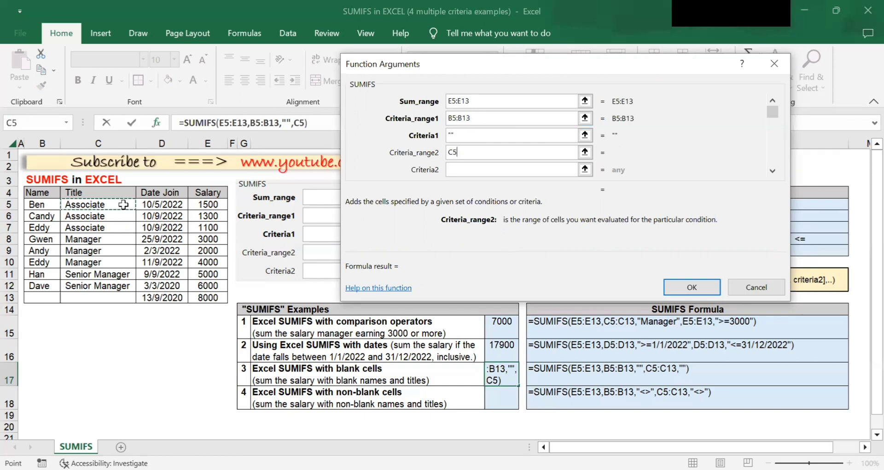
{"action": "left_click_drag", "start_coordinate": [123, 205], "coordinate": [118, 296]}
{"action": "left_click", "coordinate": [527, 170]}
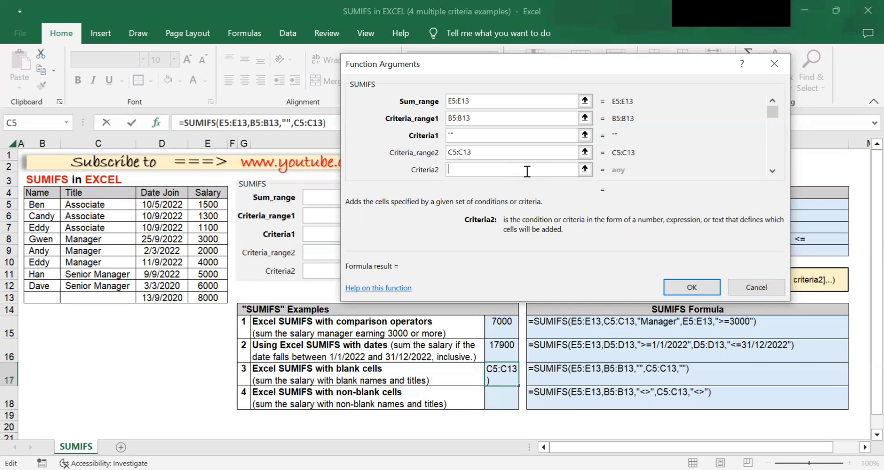
{"action": "type", "text": "\"\""}
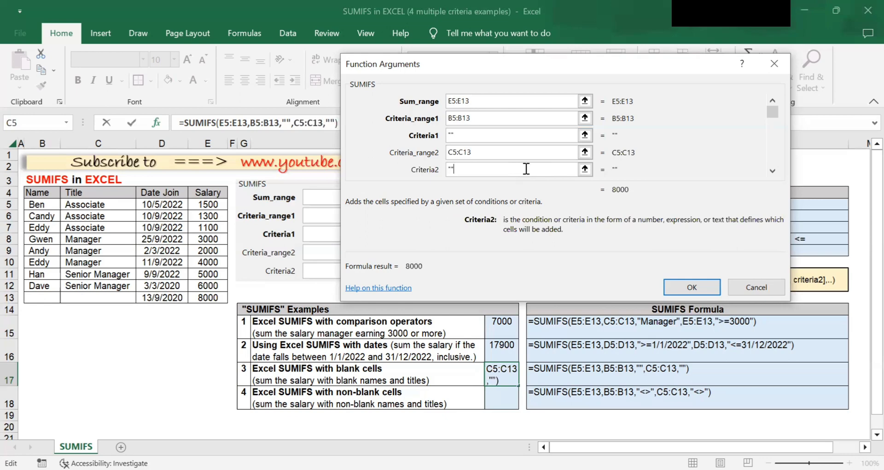
{"action": "left_click", "coordinate": [701, 285]}
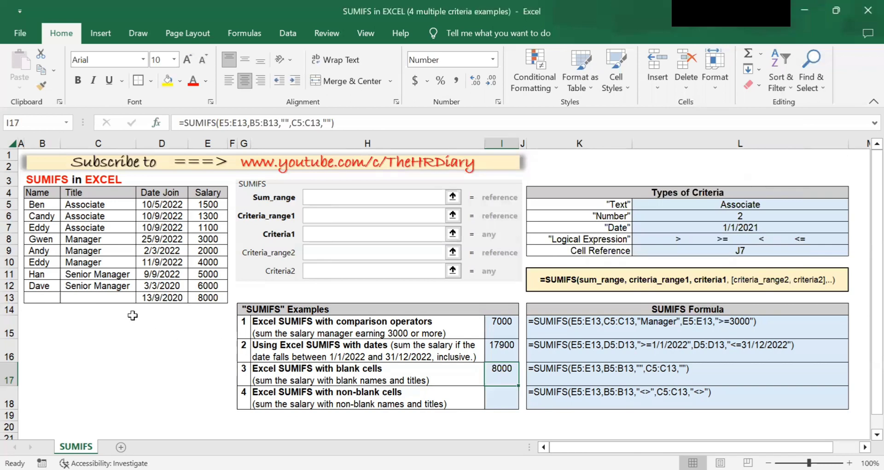
- Check the I17 result against the blank name and title in B13:C13 and the salary in E13
{"action": "left_click", "coordinate": [51, 296]}
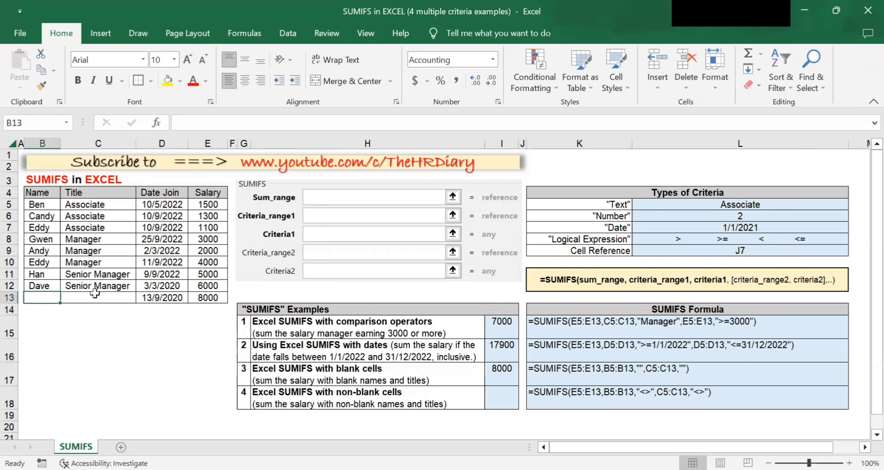
{"action": "left_click", "coordinate": [96, 296]}
{"action": "left_click", "coordinate": [209, 299]}
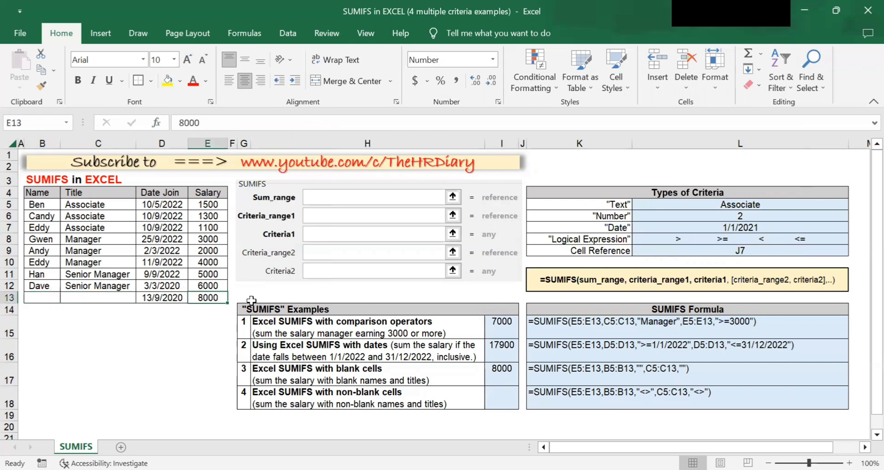
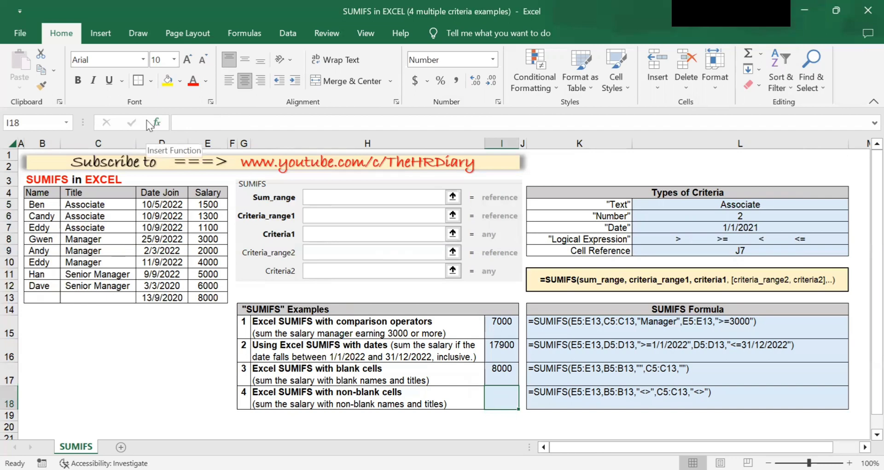
- Insert a SUMIFS function in cell I18 for the non-blank example, with E5:E13 as the sum range
{"action": "left_click", "coordinate": [159, 121]}
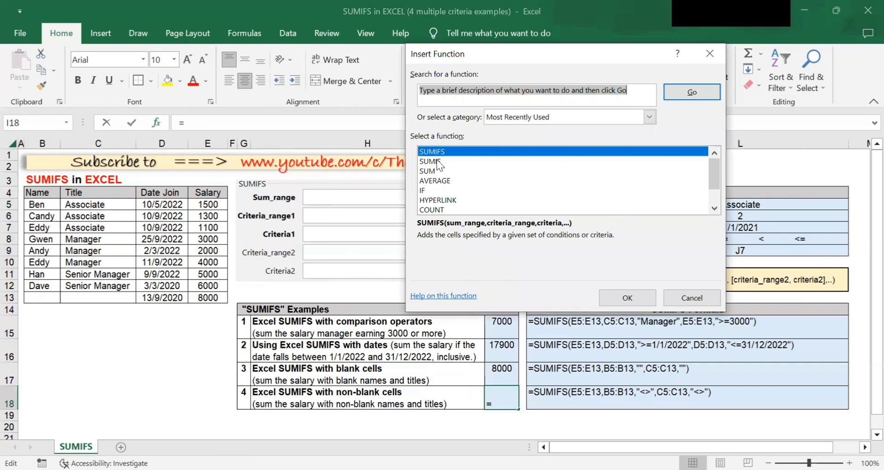
{"action": "left_click", "coordinate": [450, 153]}
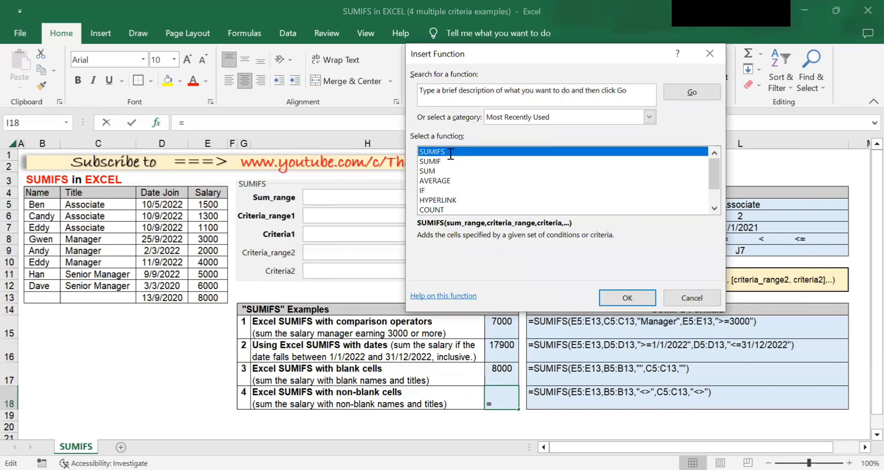
{"action": "double_click", "coordinate": [450, 153]}
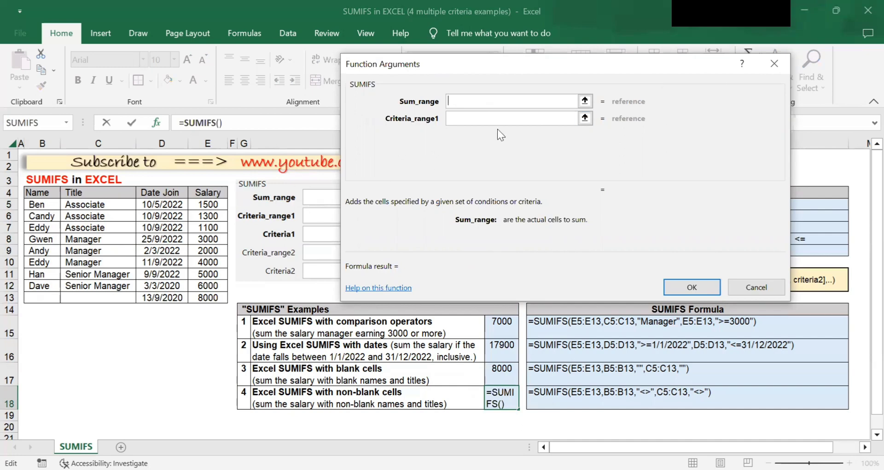
{"action": "left_click", "coordinate": [585, 101]}
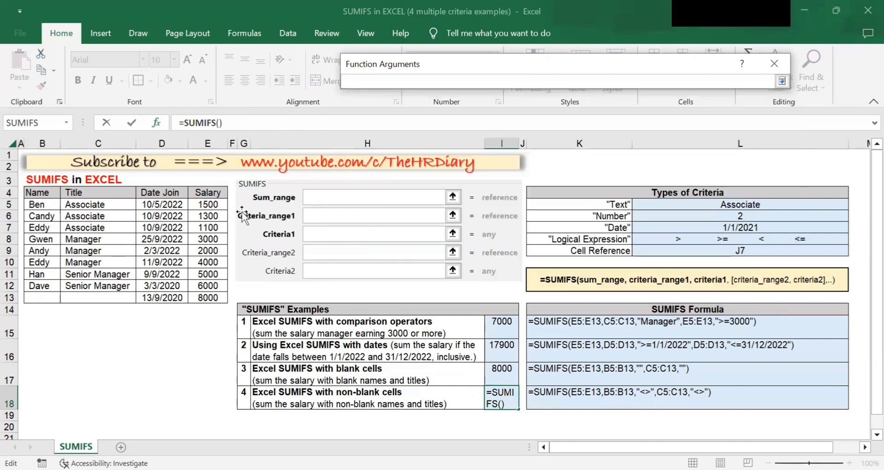
{"action": "left_click_drag", "start_coordinate": [204, 204], "coordinate": [207, 297]}
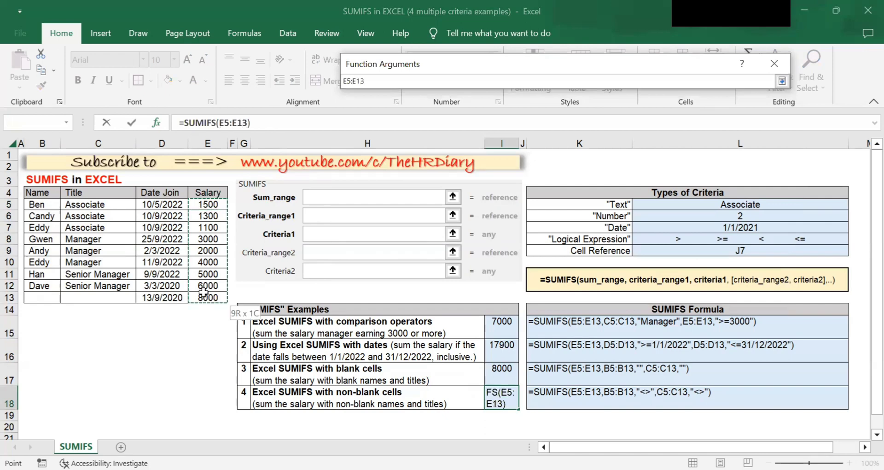
{"action": "left_click", "coordinate": [782, 81]}
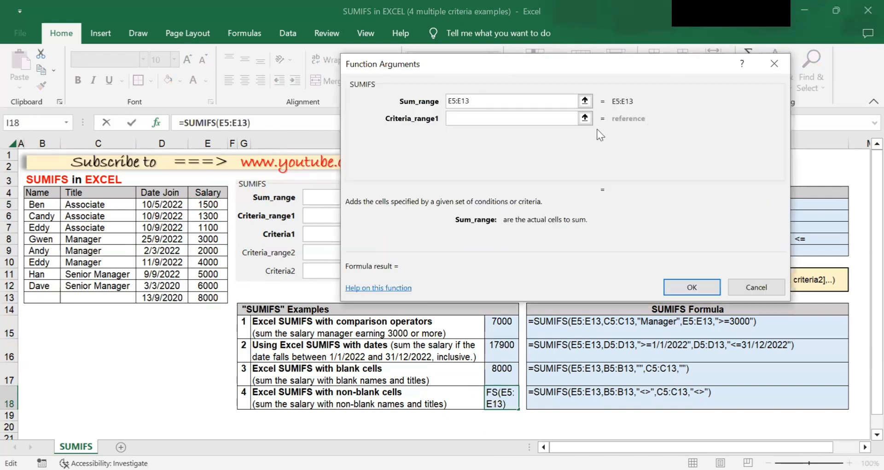
- Set the first criteria range to the names in B5:B13 with the non-blank criterion <>
{"action": "left_click", "coordinate": [527, 118]}
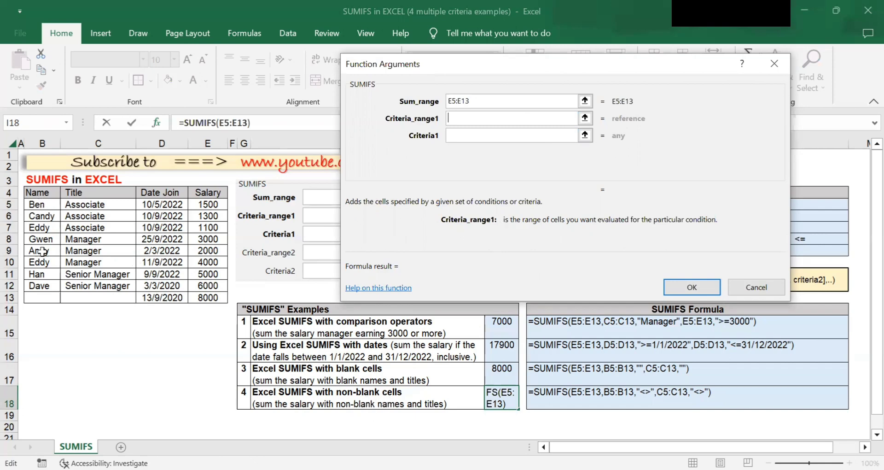
{"action": "left_click", "coordinate": [48, 205]}
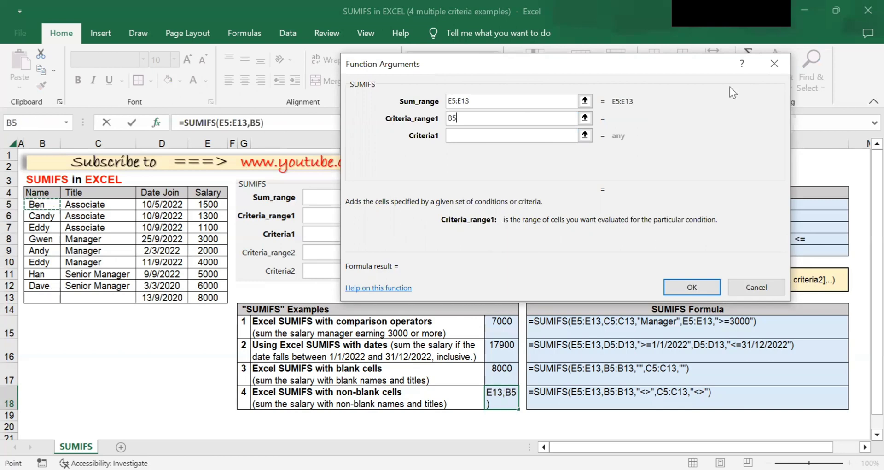
{"action": "left_click", "coordinate": [49, 296], "text": "shift"}
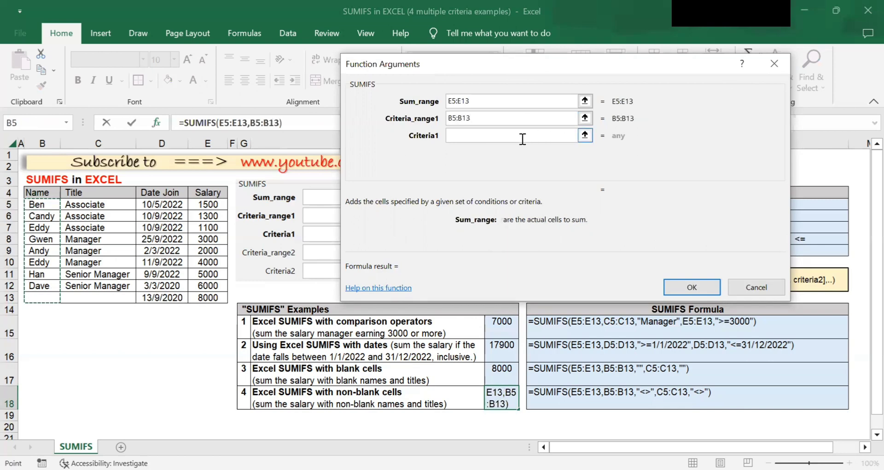
{"action": "left_click", "coordinate": [523, 139]}
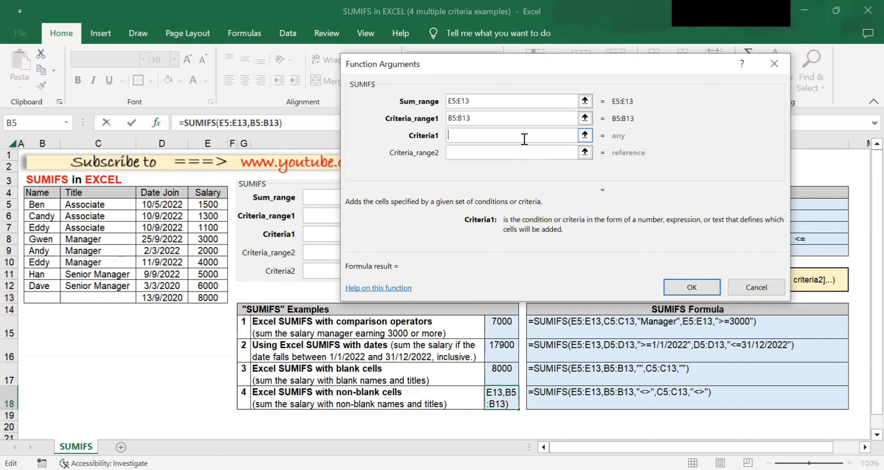
{"action": "type", "text": "<>"}
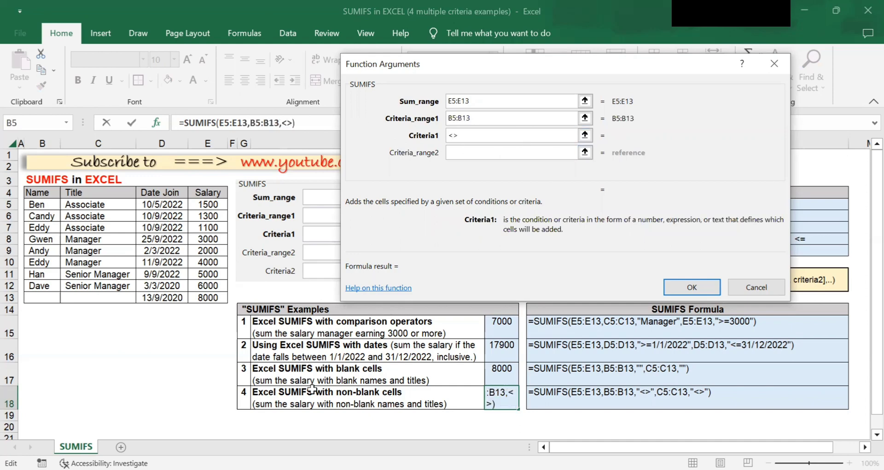
- Set the second criteria range to the titles in C5:C13 with criterion <> and complete the formula in I18
{"action": "left_click", "coordinate": [477, 153]}
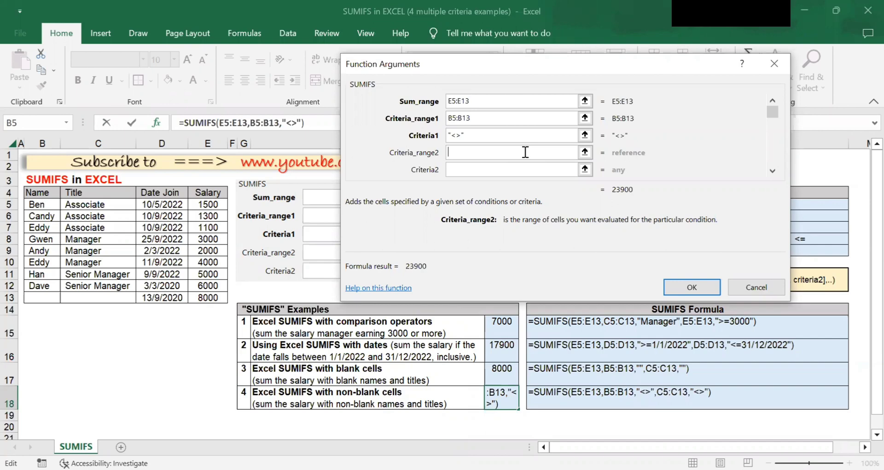
{"action": "left_click", "coordinate": [585, 153]}
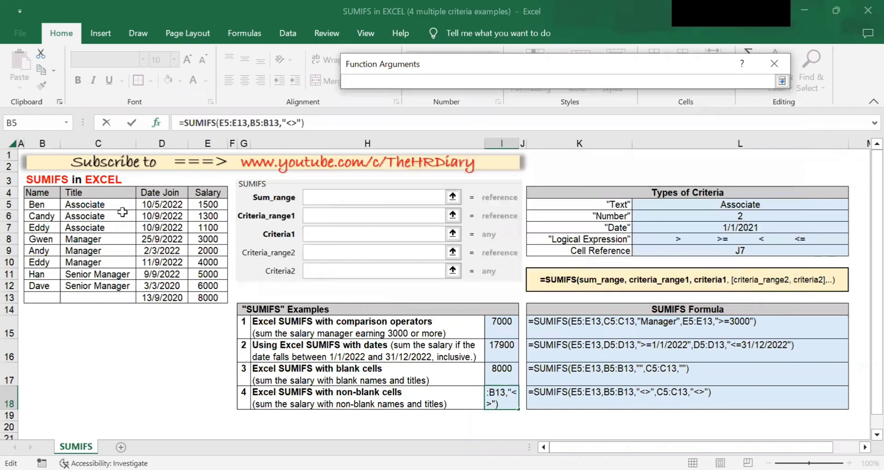
{"action": "left_click", "coordinate": [116, 206]}
{"action": "left_click_drag", "start_coordinate": [114, 274], "coordinate": [113, 295]}
{"action": "left_click", "coordinate": [782, 82]}
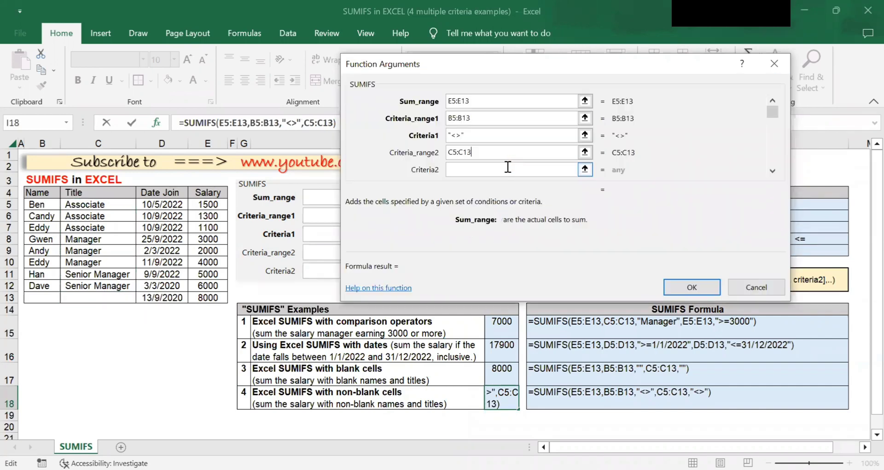
{"action": "left_click", "coordinate": [508, 172]}
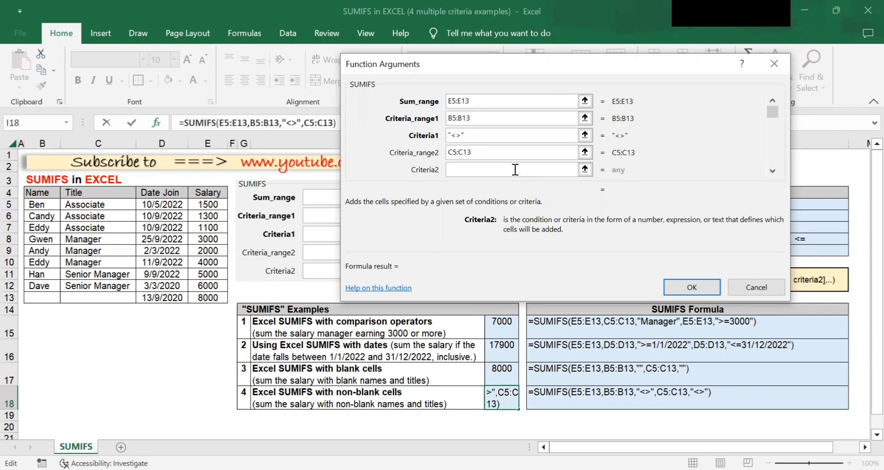
{"action": "type", "text": "<>"}
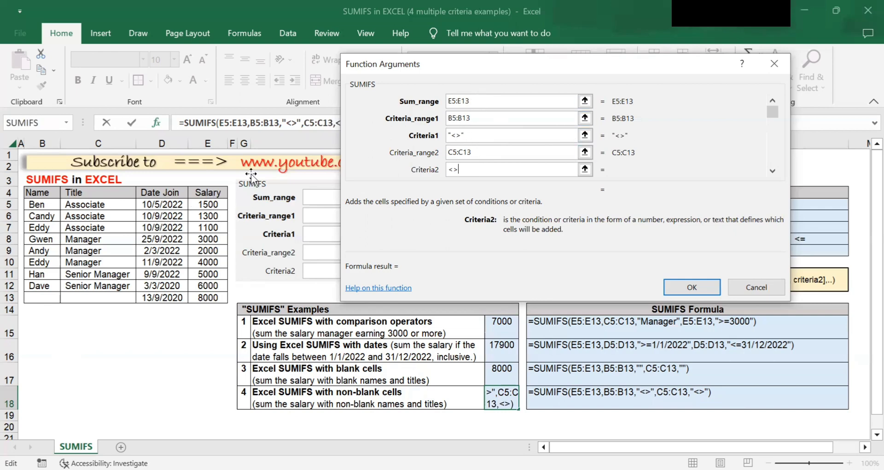
{"action": "left_click", "coordinate": [698, 294]}
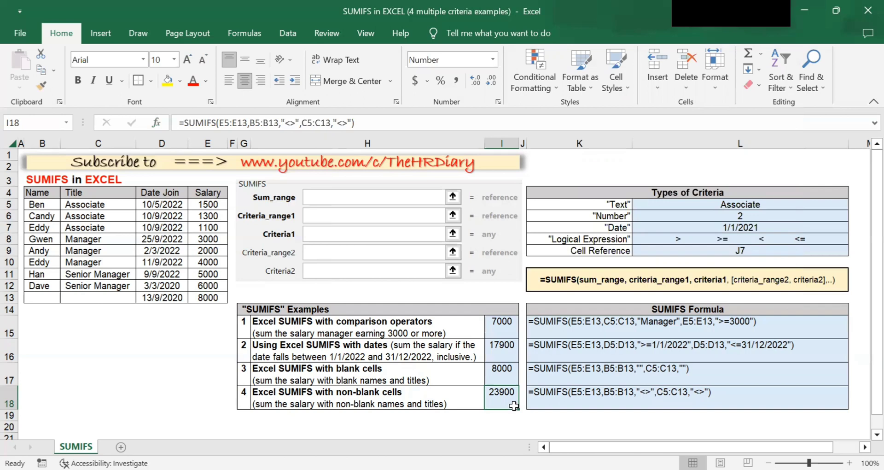
- Check the I18 result against the sum of the salaries in E5:E12, which have non-blank names and titles
{"action": "left_click_drag", "start_coordinate": [208, 204], "coordinate": [210, 283]}
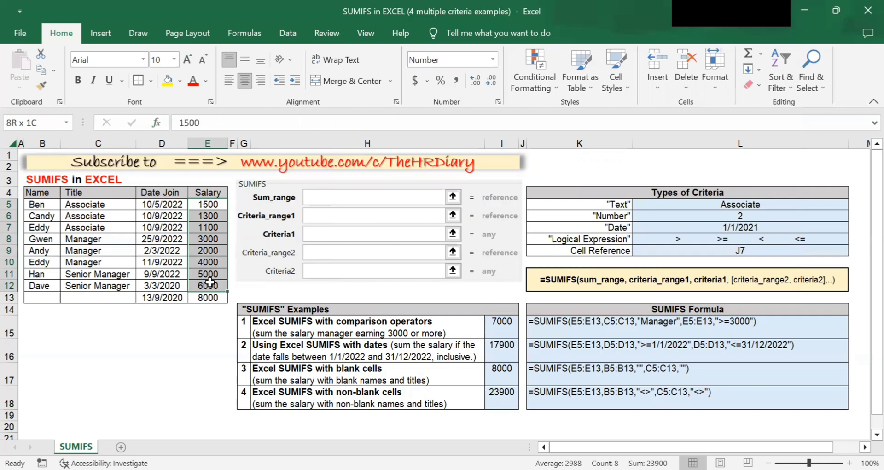
{"action": "left_click_drag", "start_coordinate": [210, 283], "coordinate": [210, 282]}
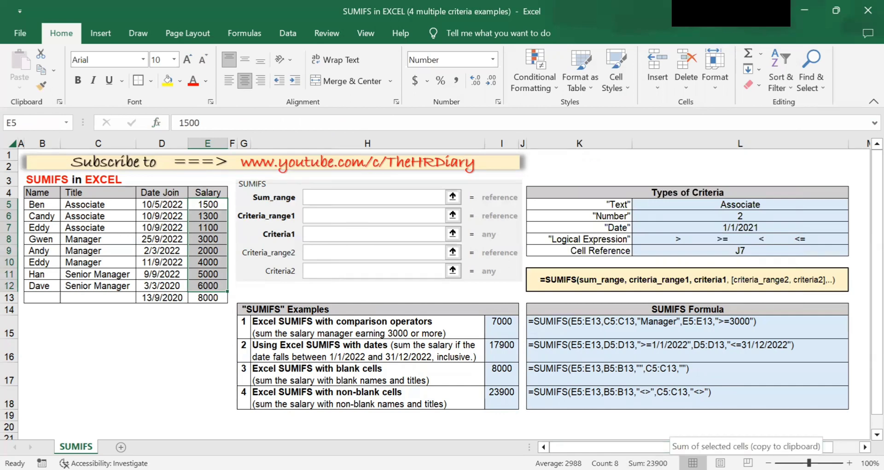
{"action": "left_click", "coordinate": [503, 396]}
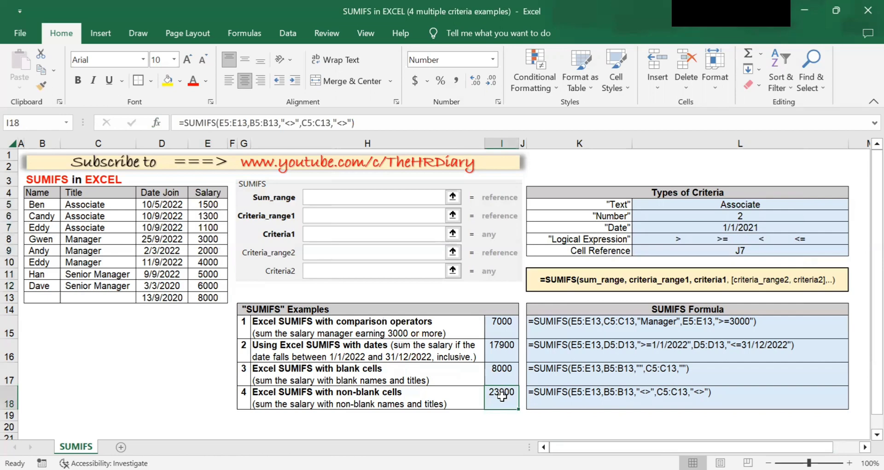